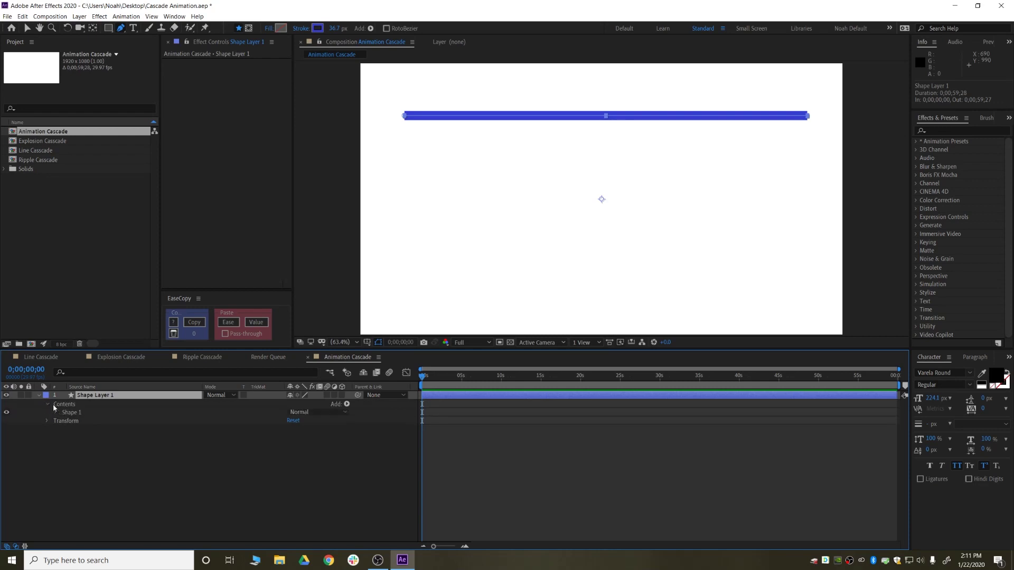
Add a Trim Paths operator to Shape 1 and select its End property.
click(56, 413)
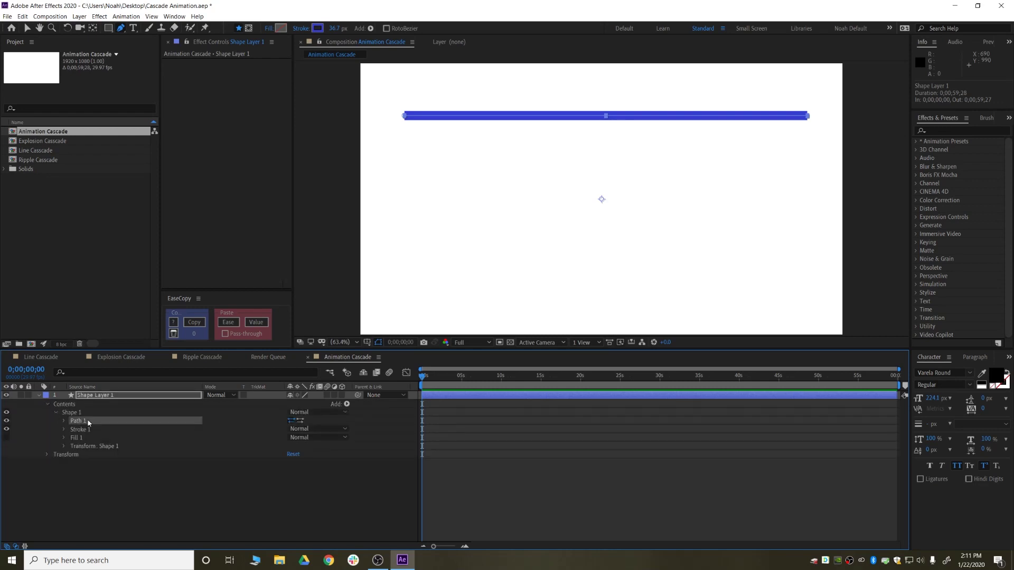
click(95, 412)
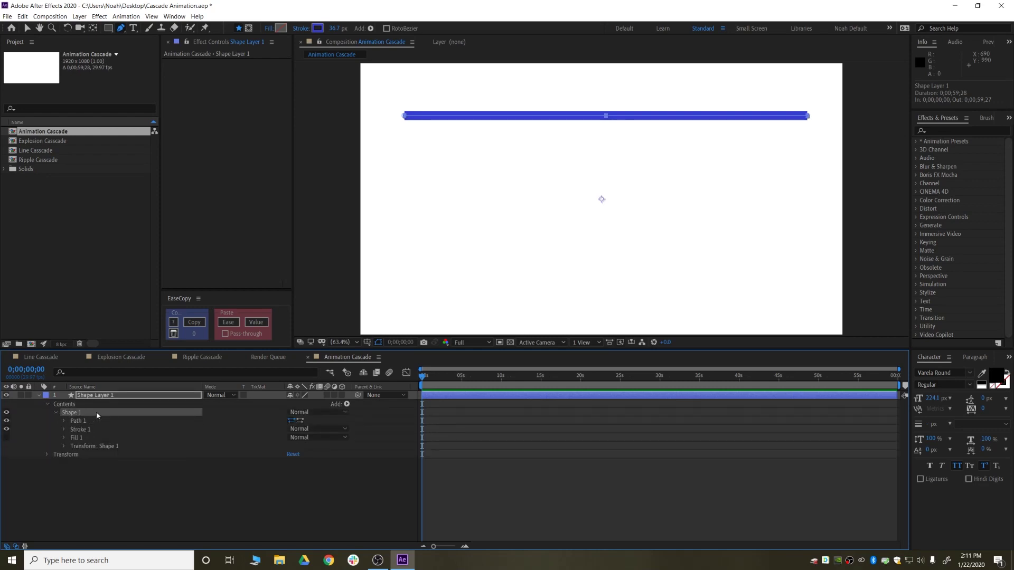
click(346, 405)
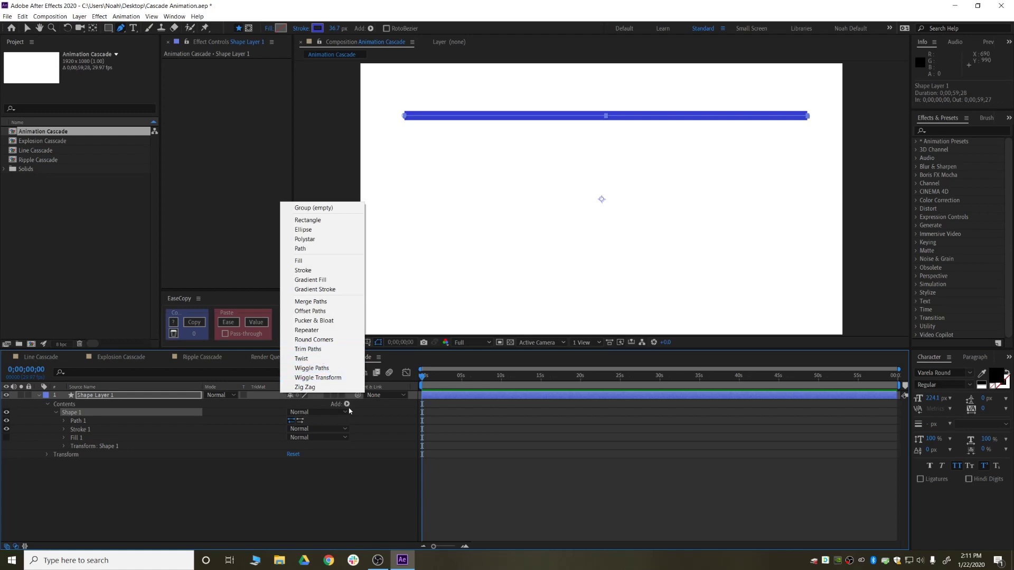
click(308, 349)
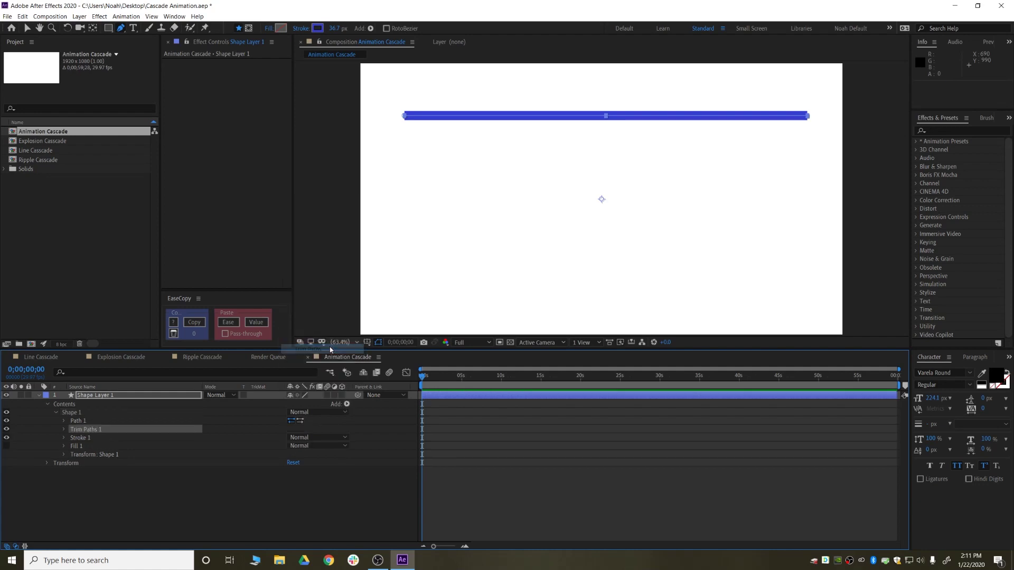
click(63, 430)
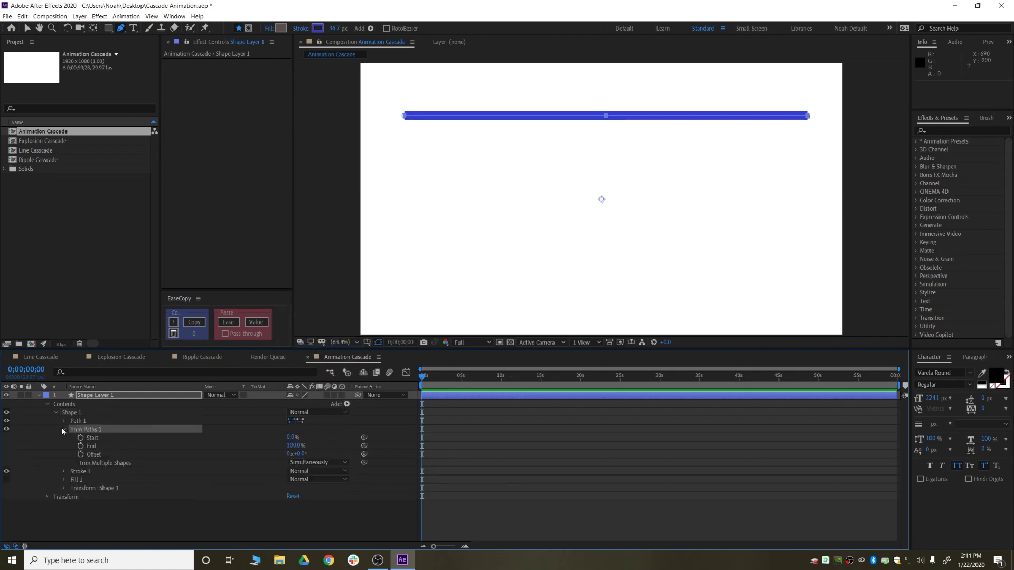
click(119, 447)
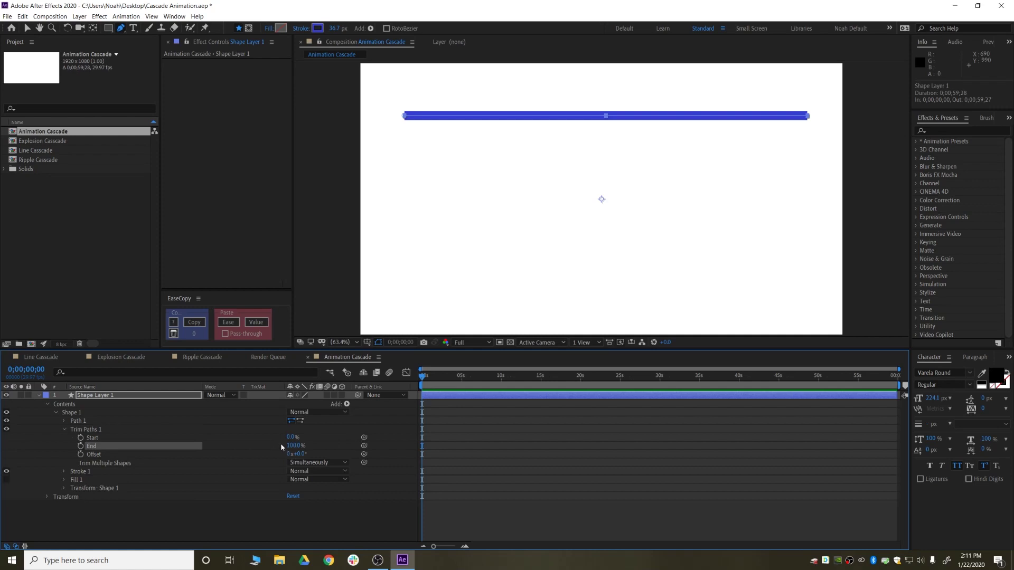
Keyframe Trim Paths End from 0% at the start to 100% at 0;00;01;07.
drag(293, 445, 227, 436)
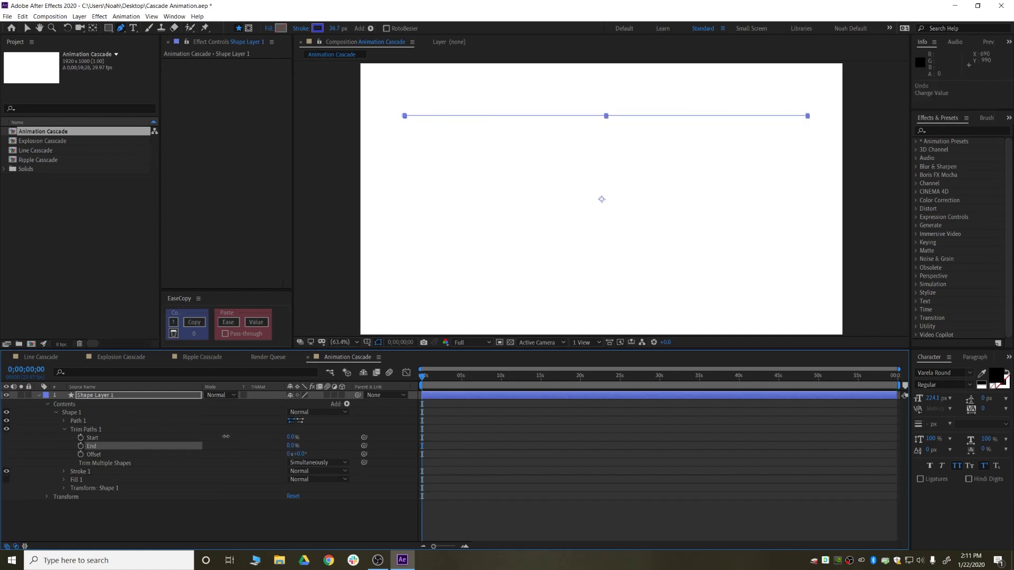
click(81, 446)
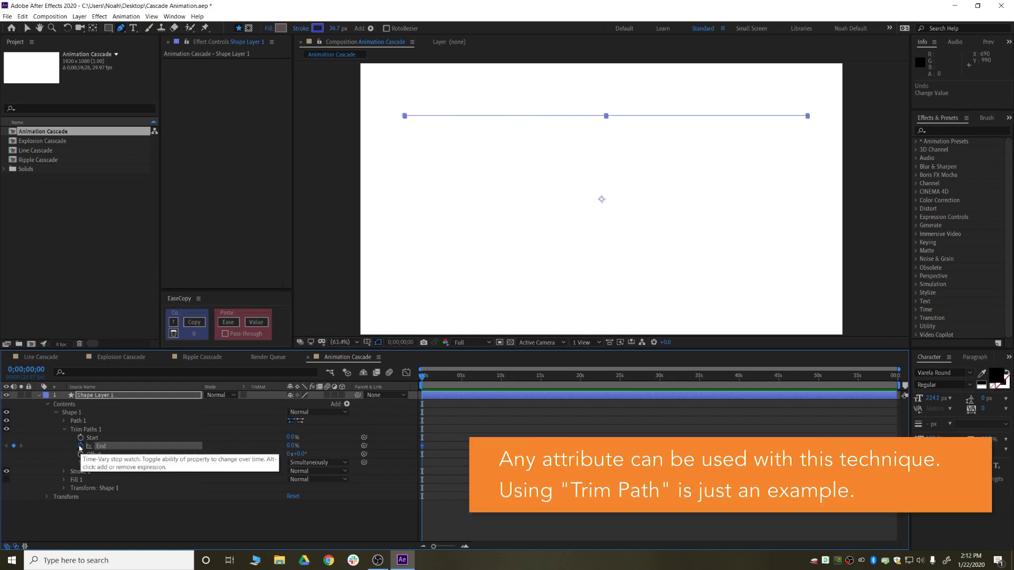
drag(421, 376, 435, 379)
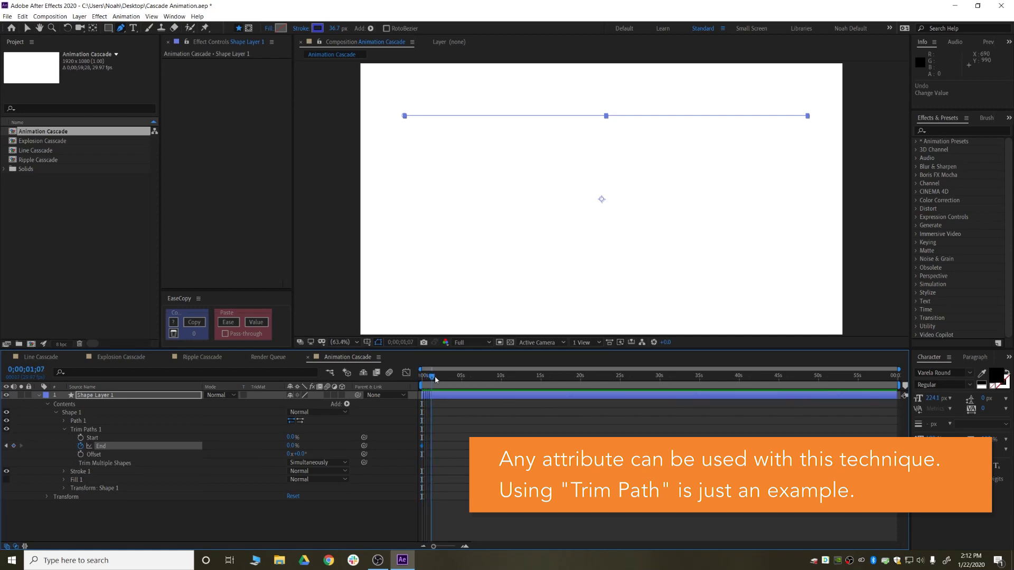
drag(293, 446, 413, 438)
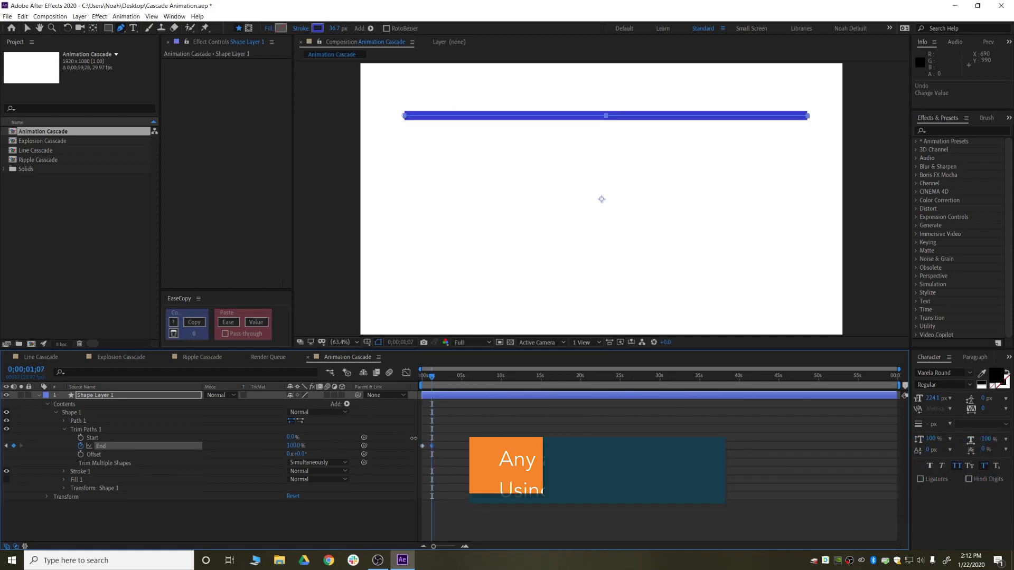
Apply Easy Ease to both End keyframes and view them in the Graph Editor.
drag(434, 546, 447, 547)
drag(448, 376, 416, 376)
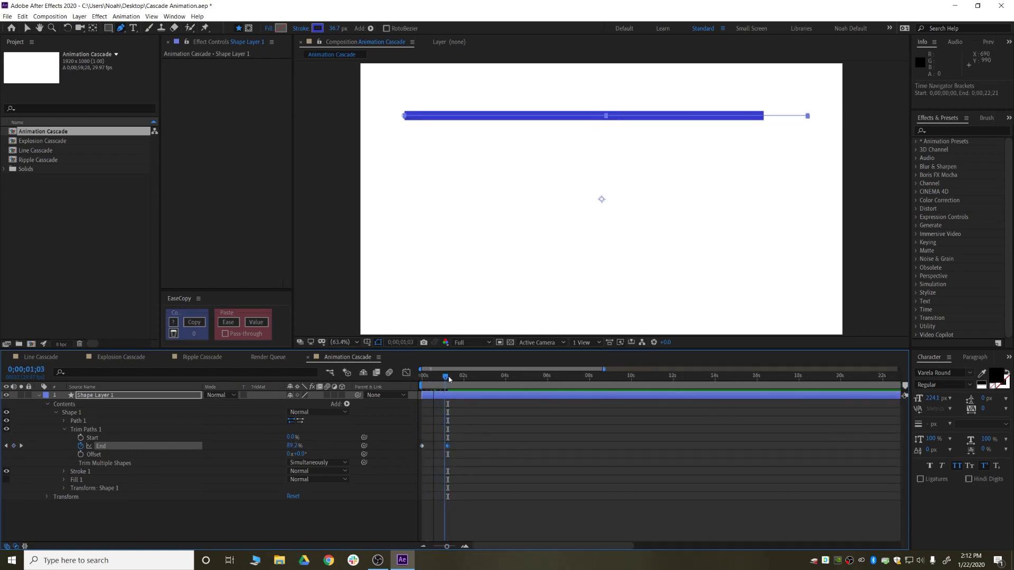
drag(528, 440, 404, 463)
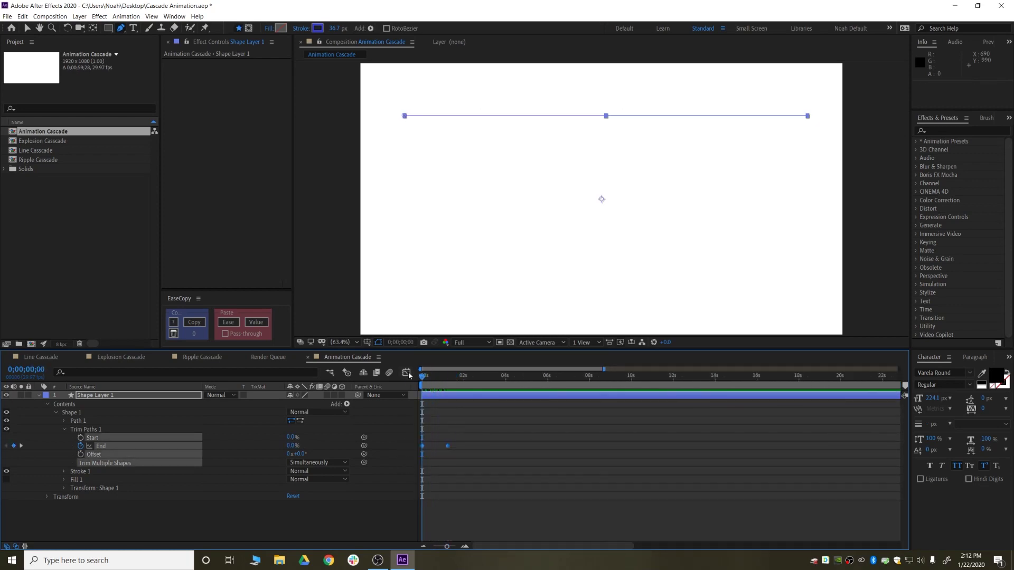
right_click(447, 446)
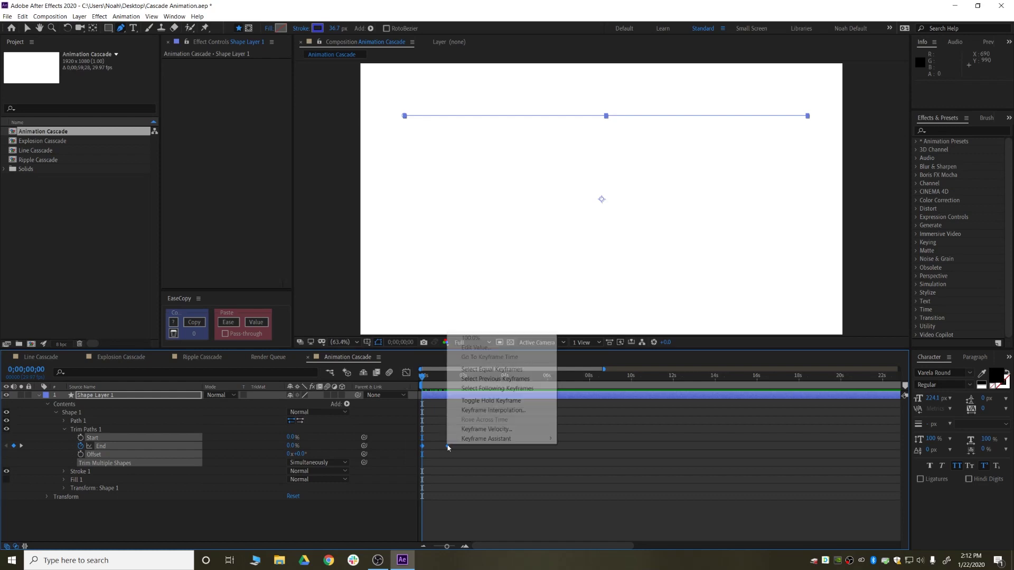
mouse_move(470, 440)
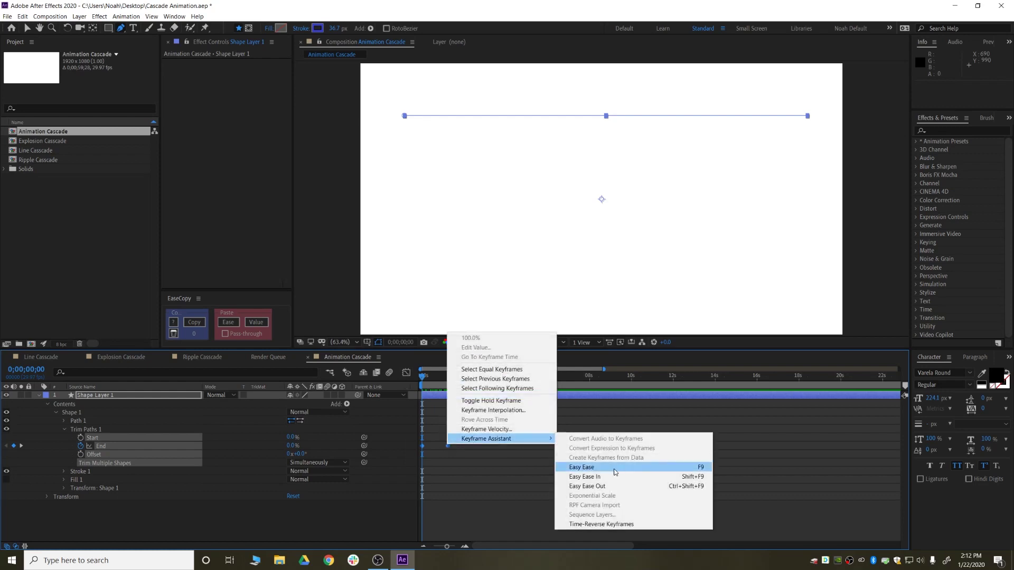
click(581, 467)
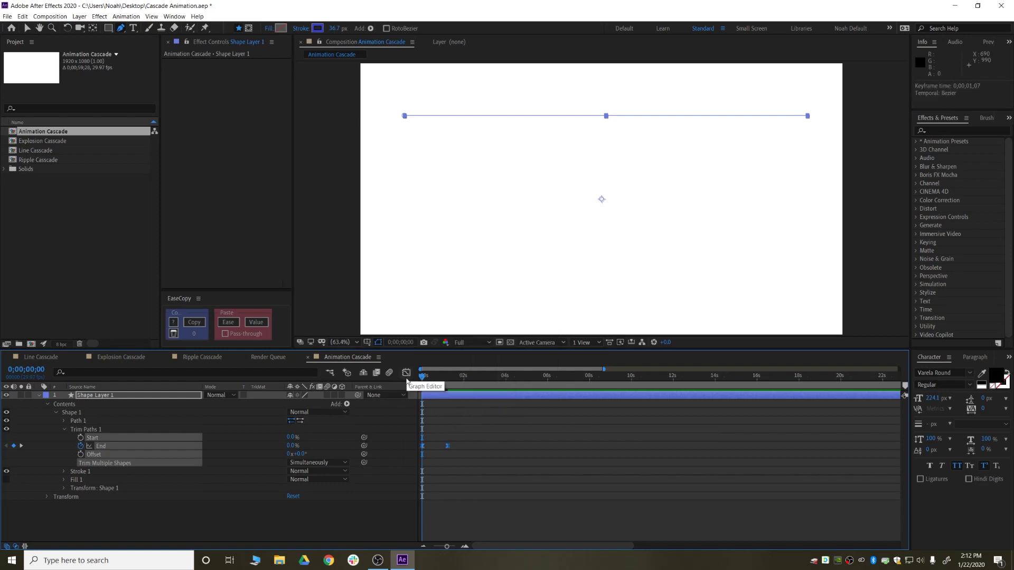
click(406, 373)
Drag the End keyframe influence handle to sharpen the ease, then return to the layer bars at 0;00;01;05.
drag(462, 488, 430, 519)
click(406, 373)
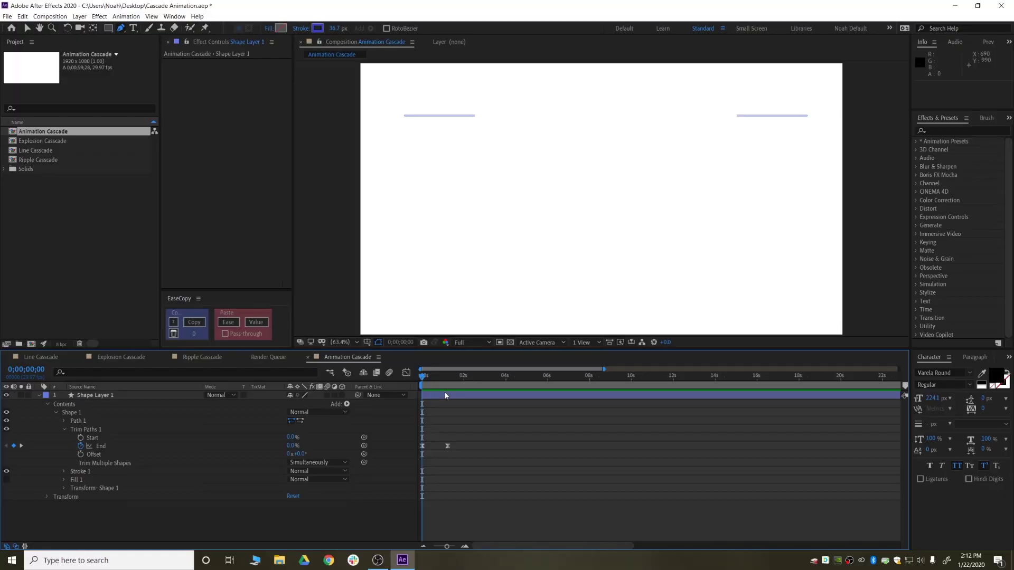
click(445, 395)
click(447, 377)
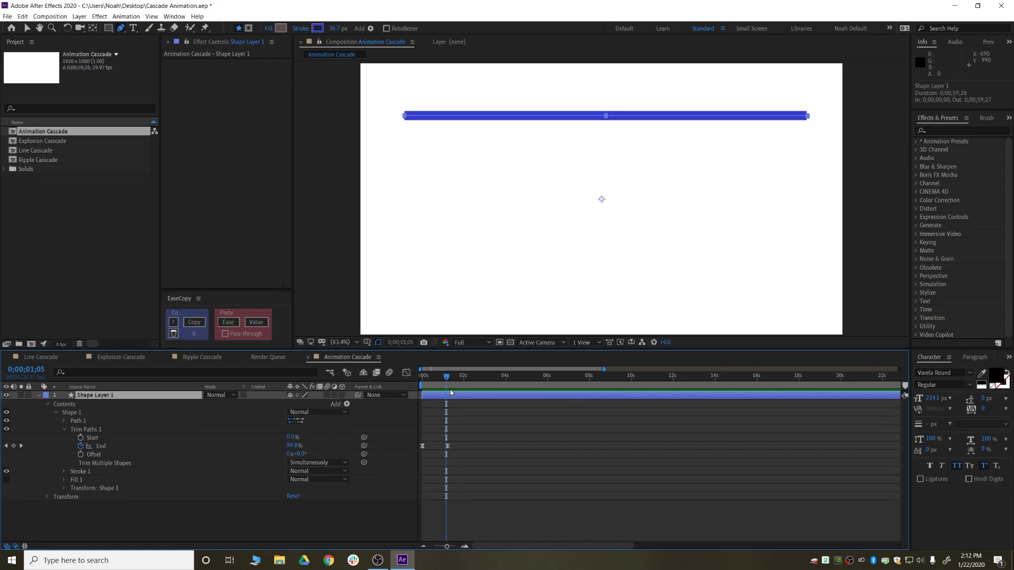
Duplicate the bar as Shape Layer 2 and remove its End keyframes.
key(ctrl+d)
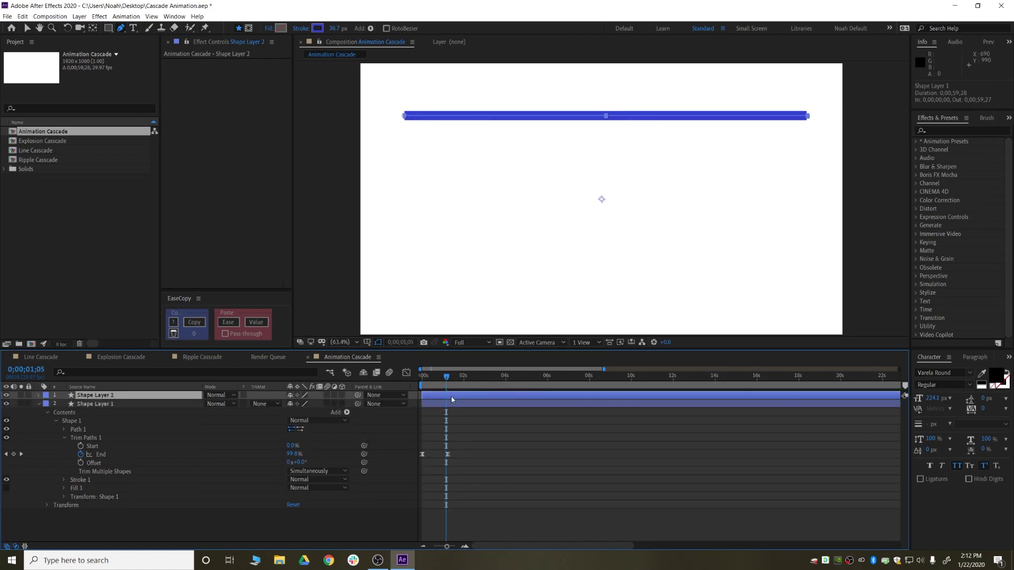
key(u)
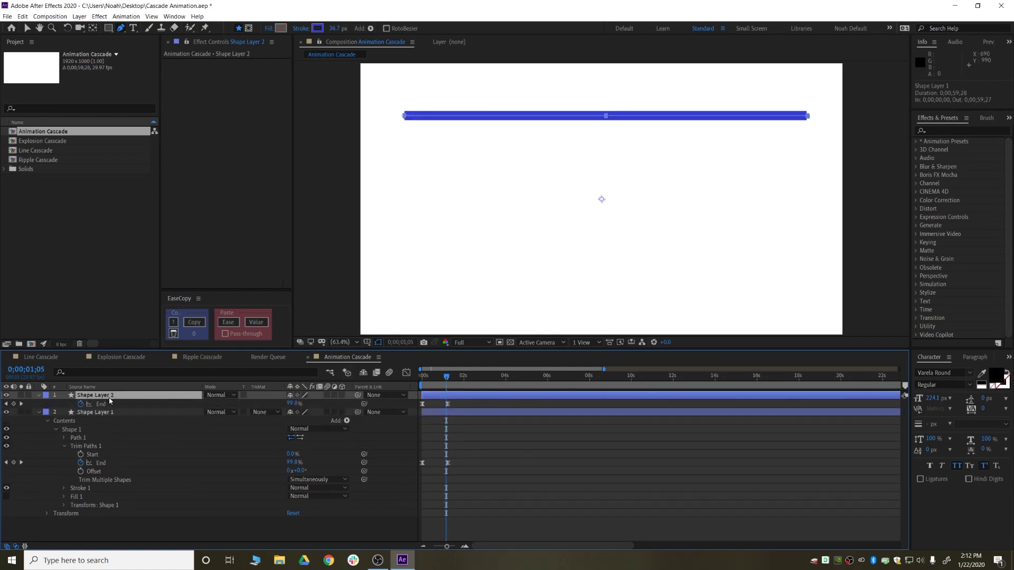
drag(447, 376, 425, 376)
click(80, 404)
key(space)
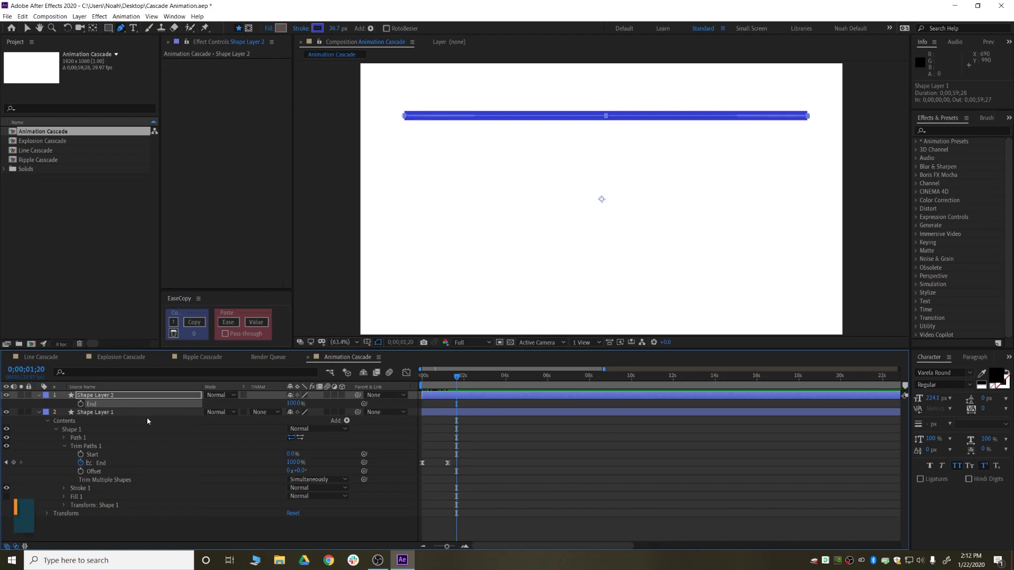
Add an End expression on Shape Layer 2 pick-whipped to Shape Layer 1's Trim Paths End.
alt+click(80, 404)
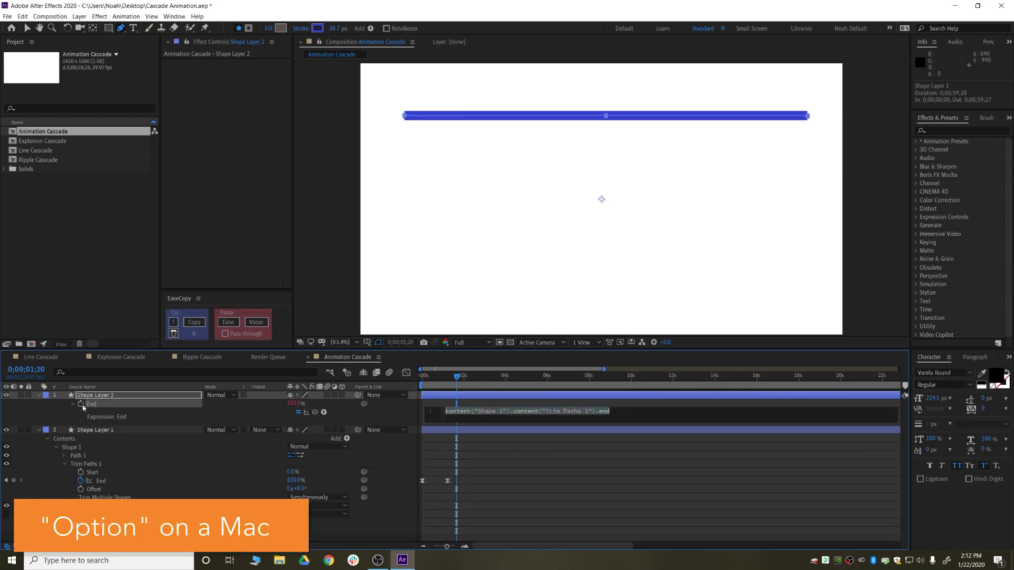
click(395, 414)
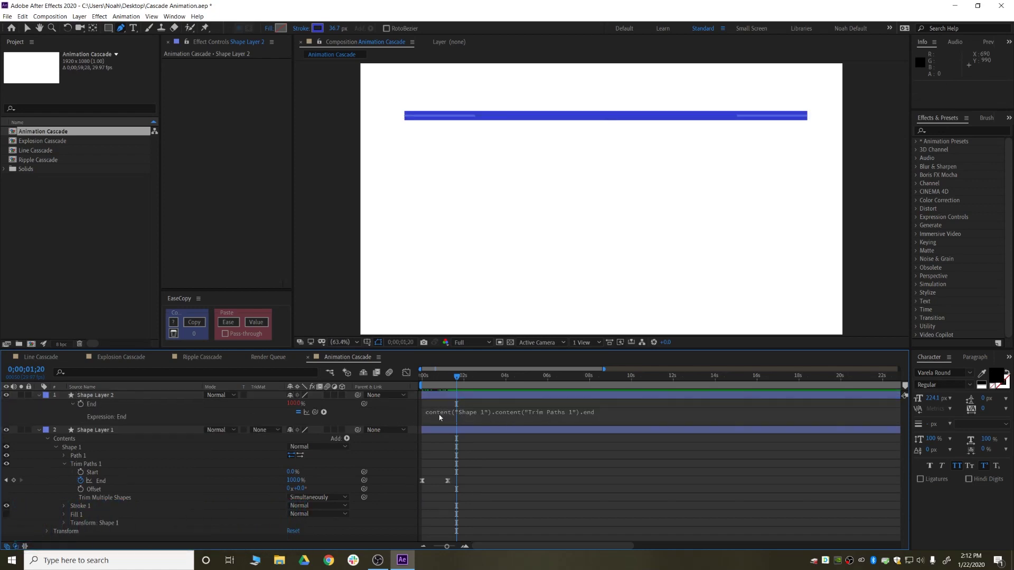
click(458, 414)
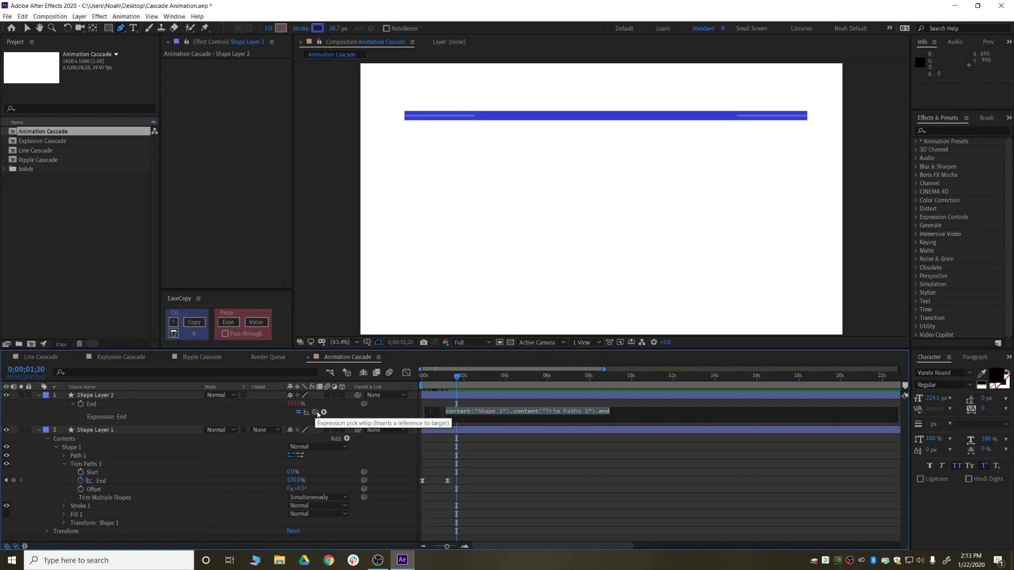
drag(316, 413, 110, 483)
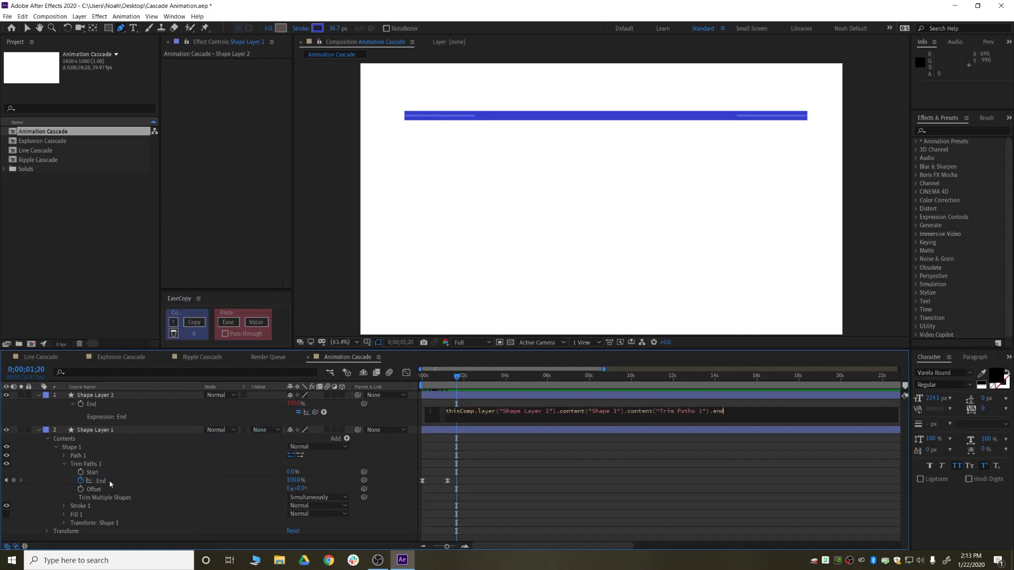
click(384, 414)
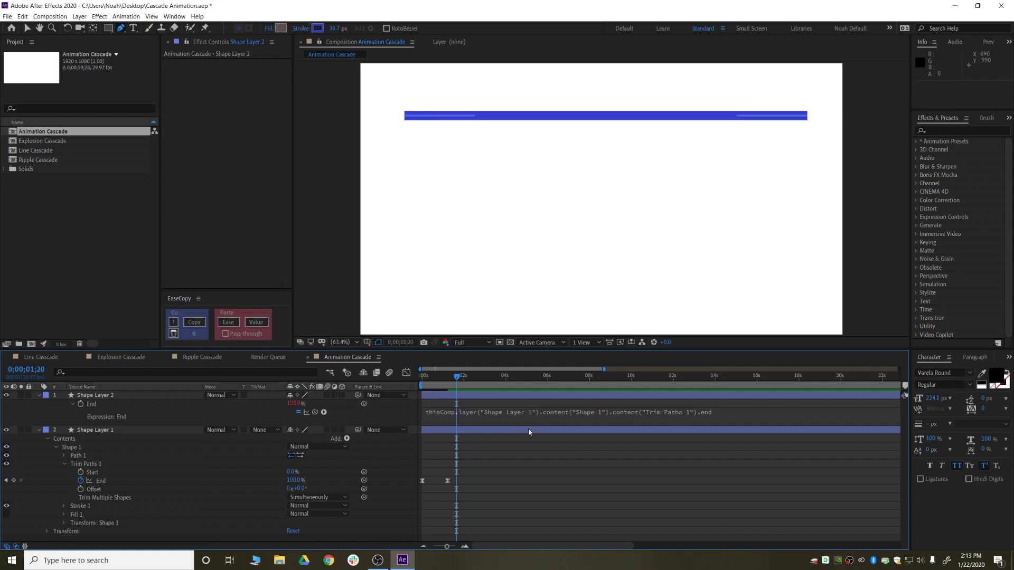
Move the second bar down below the first and scrub back to compare.
click(454, 400)
key(v)
drag(480, 117, 485, 142)
drag(457, 377, 424, 384)
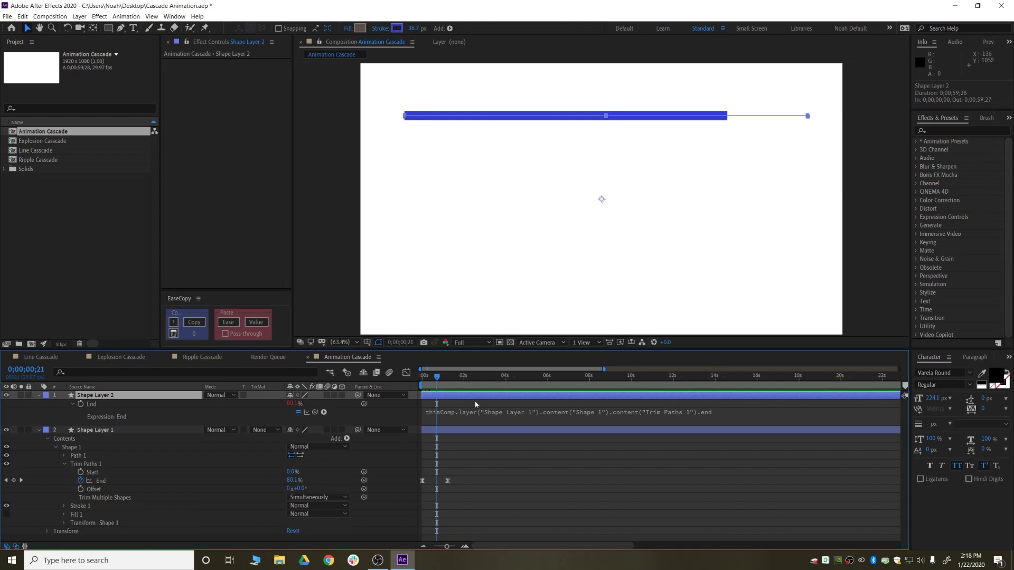
Append .valueAtTime to Shape Layer 2's End expression.
click(696, 422)
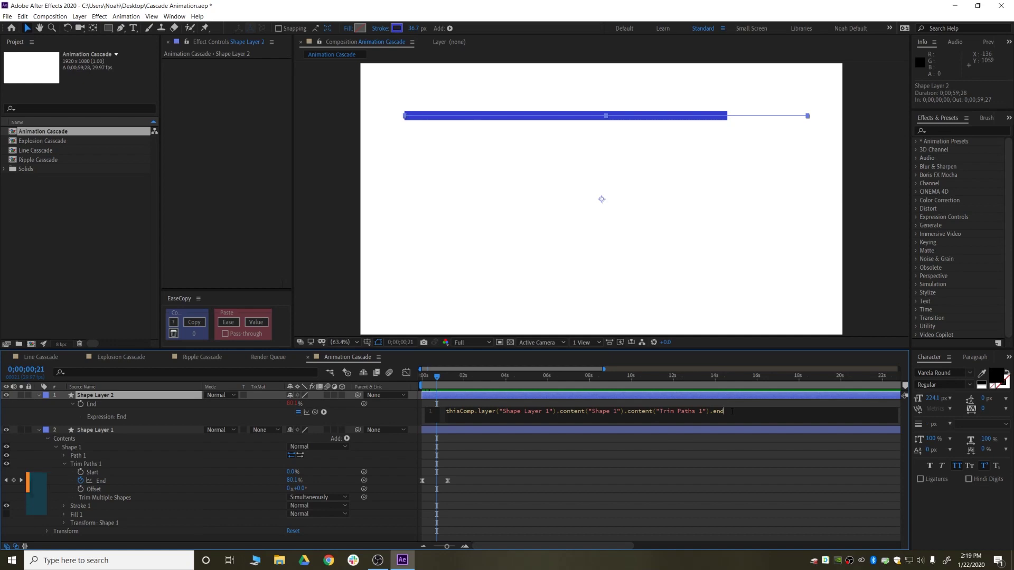
text(.valueAtTime)
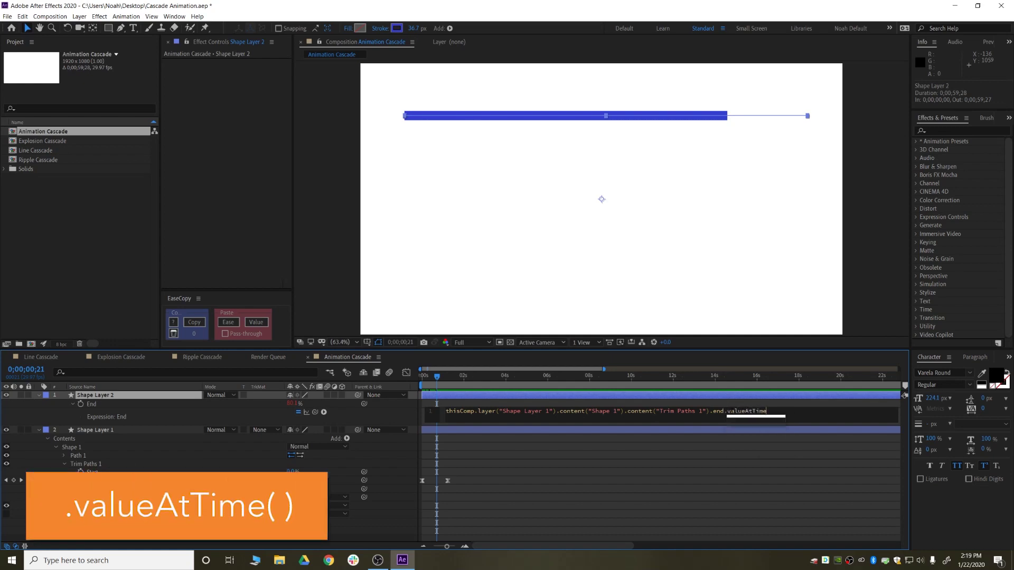
key(Return)
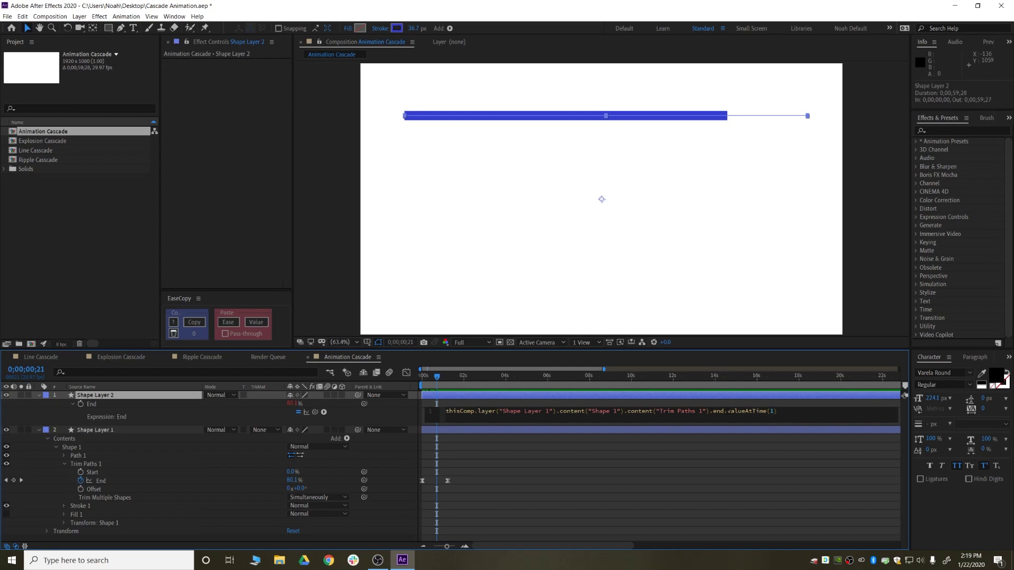
click(714, 446)
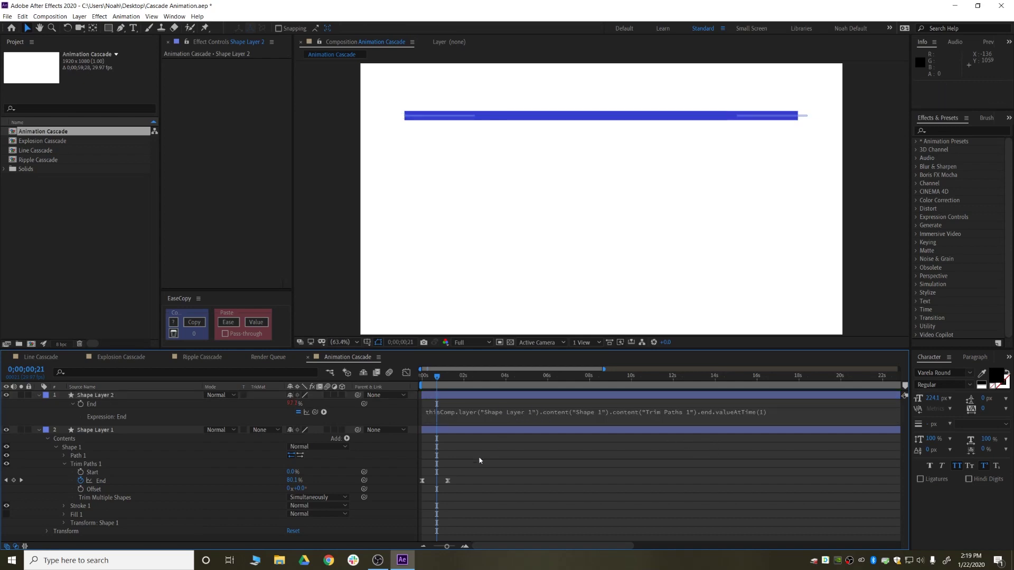
Set Shape Layer 2's Position Y to 612.2 so it sits just below the first bar.
click(106, 480)
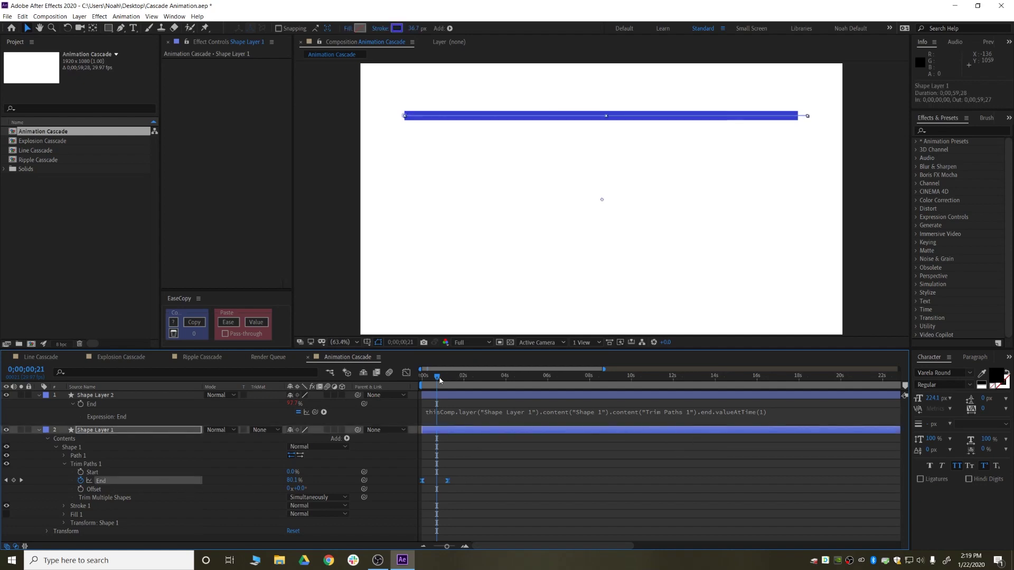
click(470, 394)
key(p)
drag(308, 429, 346, 429)
drag(431, 376, 427, 376)
key(space)
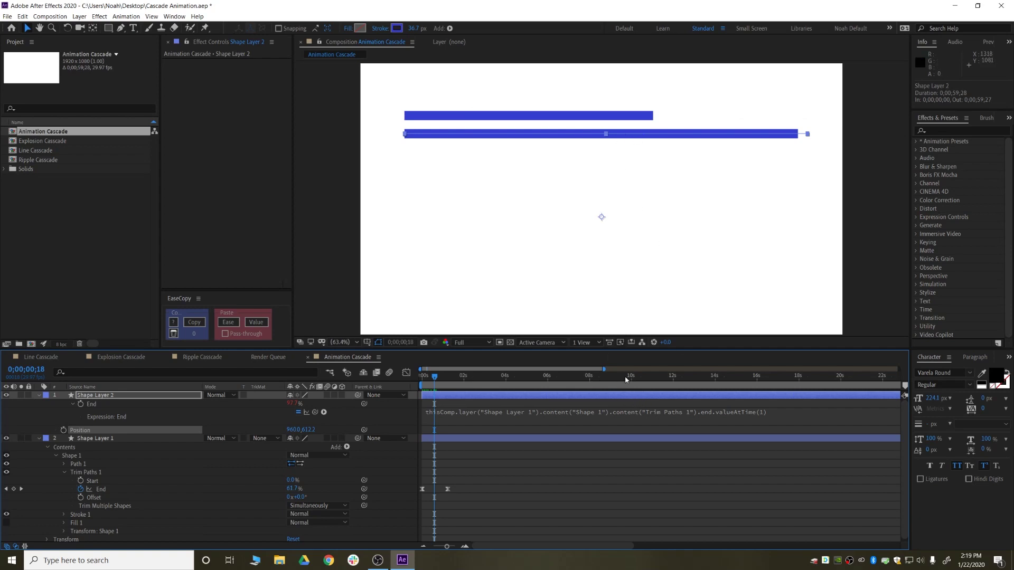
Replace the fixed 1 in valueAtTime with time and scrub to compare the bars.
click(761, 414)
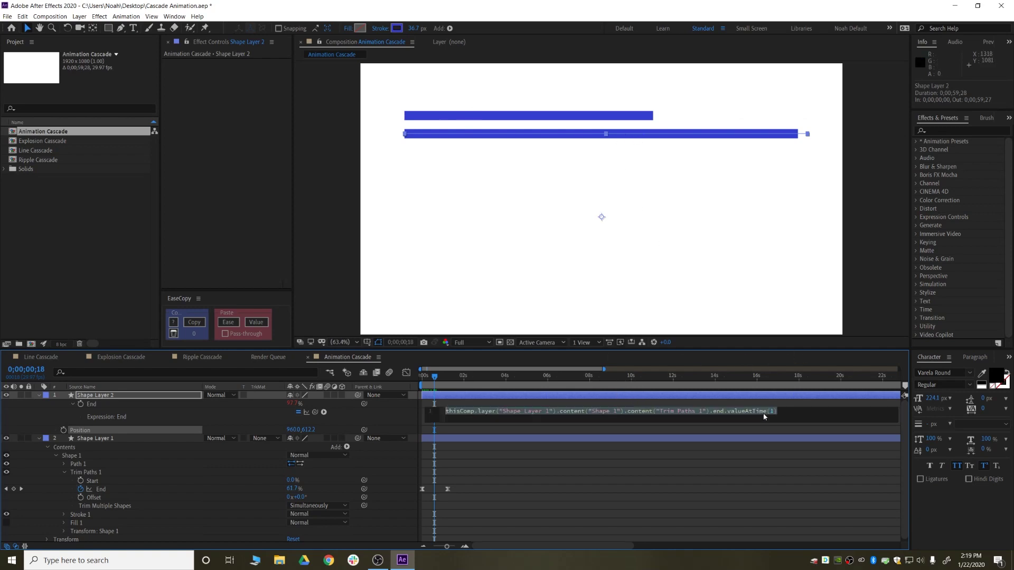
click(775, 414)
key(BackSpace)
text(time)
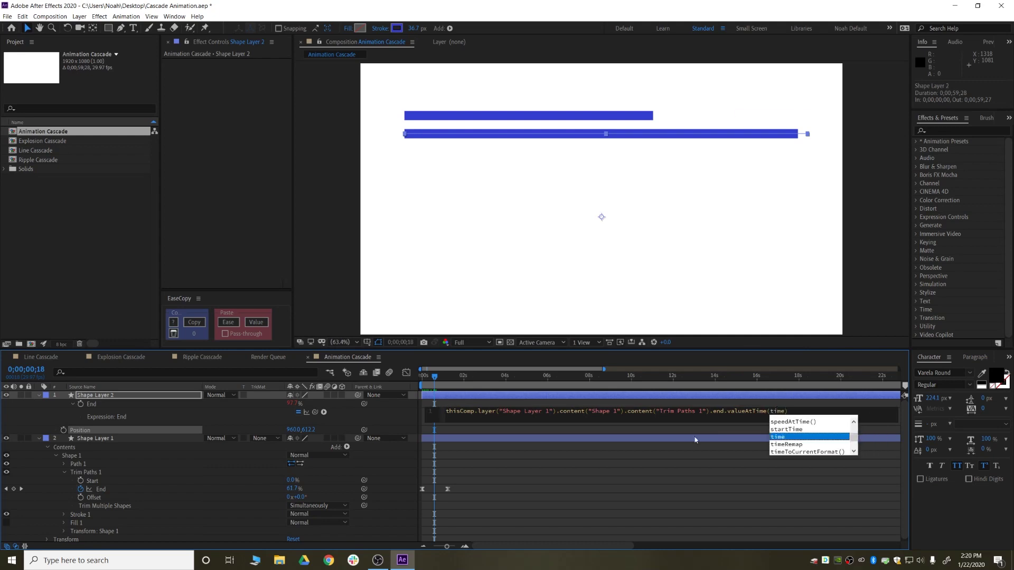
click(680, 467)
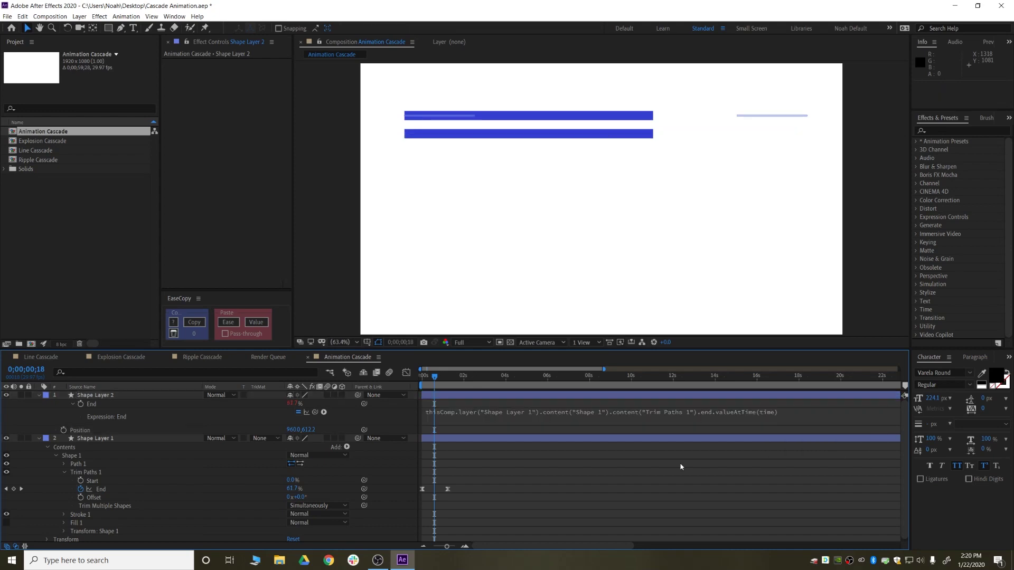
click(429, 378)
drag(429, 378, 438, 376)
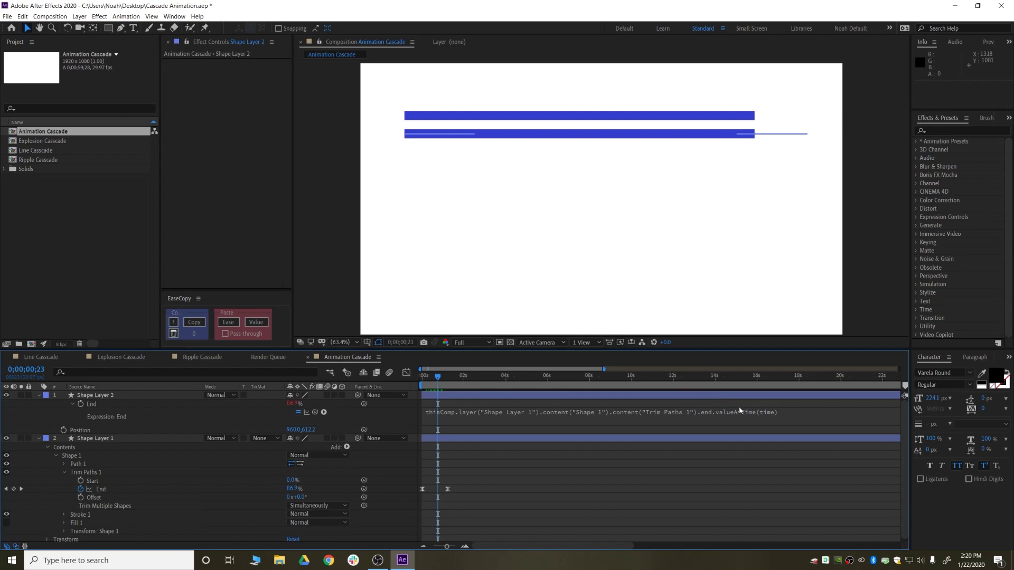
Change the argument to time-1 for a one-second delay and preview the cascade.
click(774, 412)
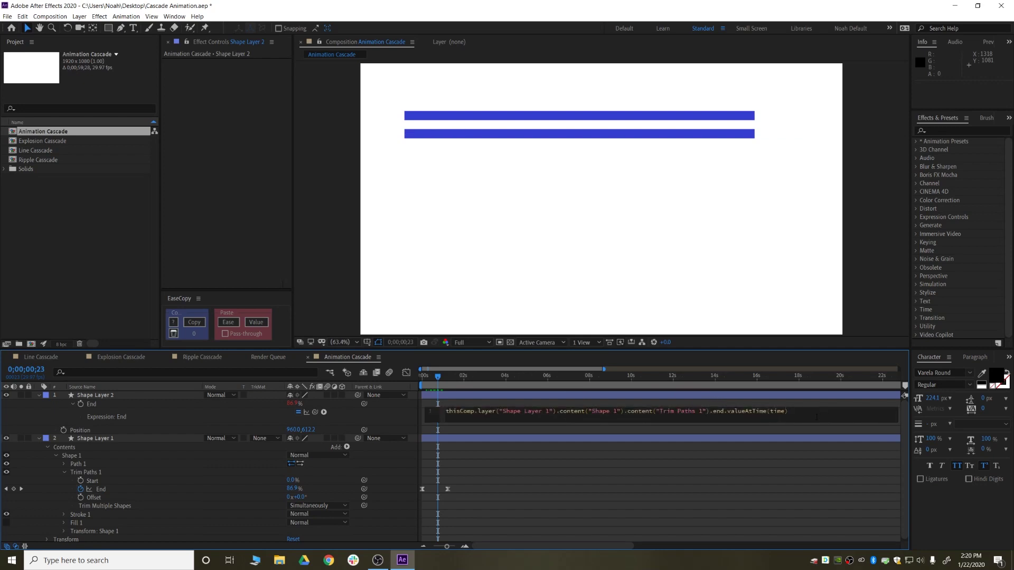
text(-1)
click(736, 464)
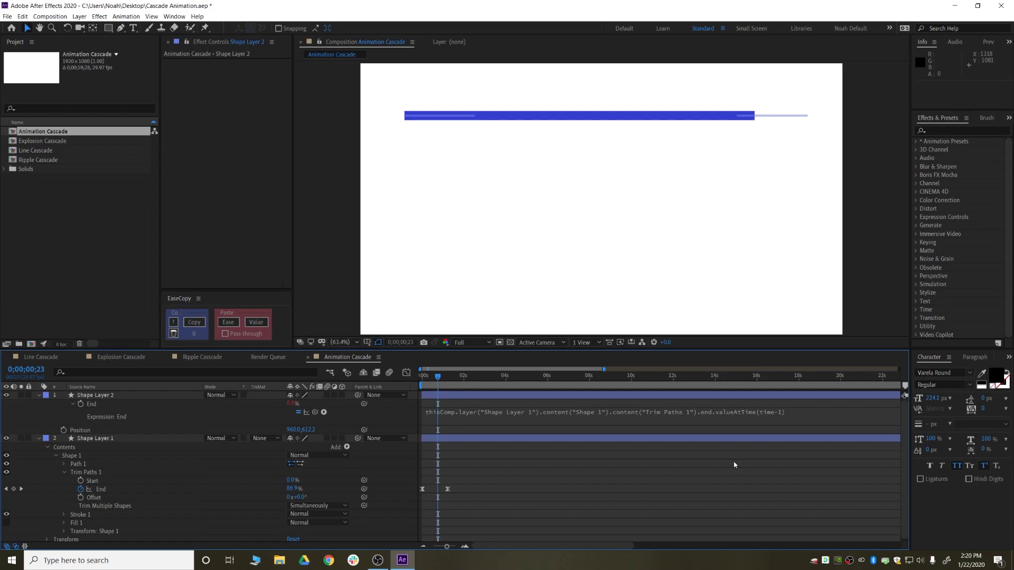
drag(437, 377, 417, 381)
key(space)
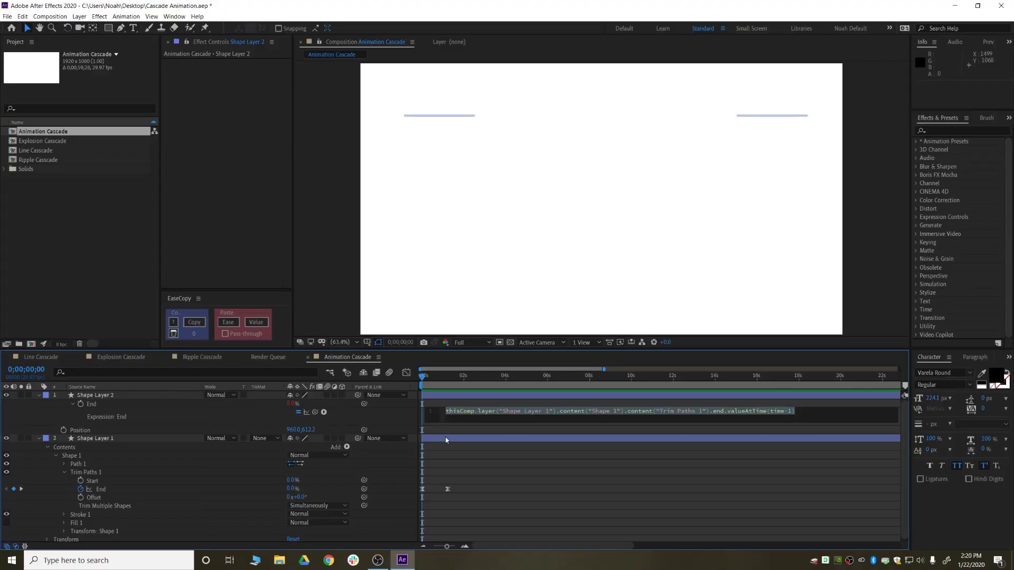
Select Shape Layer 1 in the timeline.
click(445, 438)
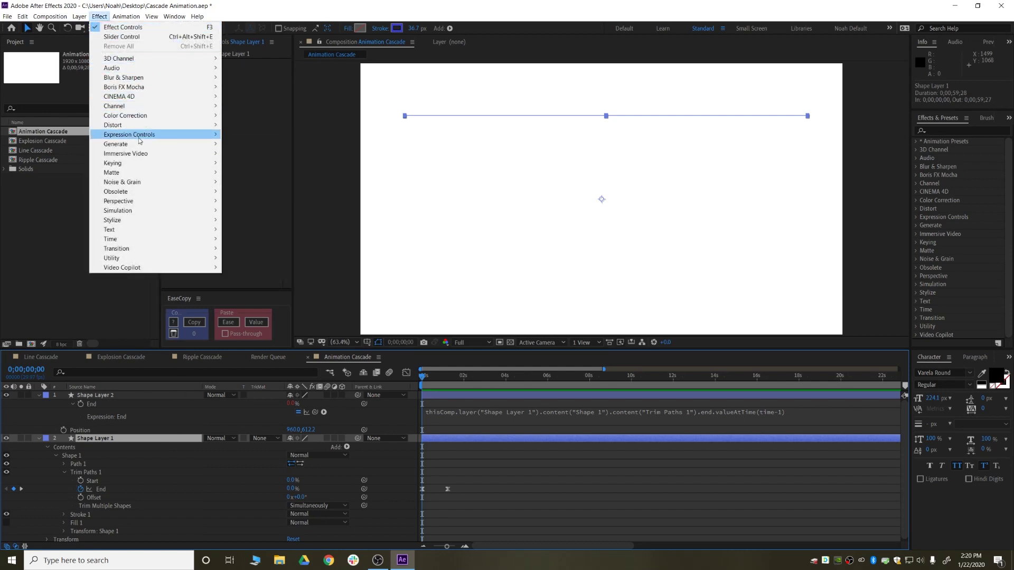
Add an Expression Controls > Slider Control effect to Shape Layer 1.
mouse_move(142, 136)
click(249, 201)
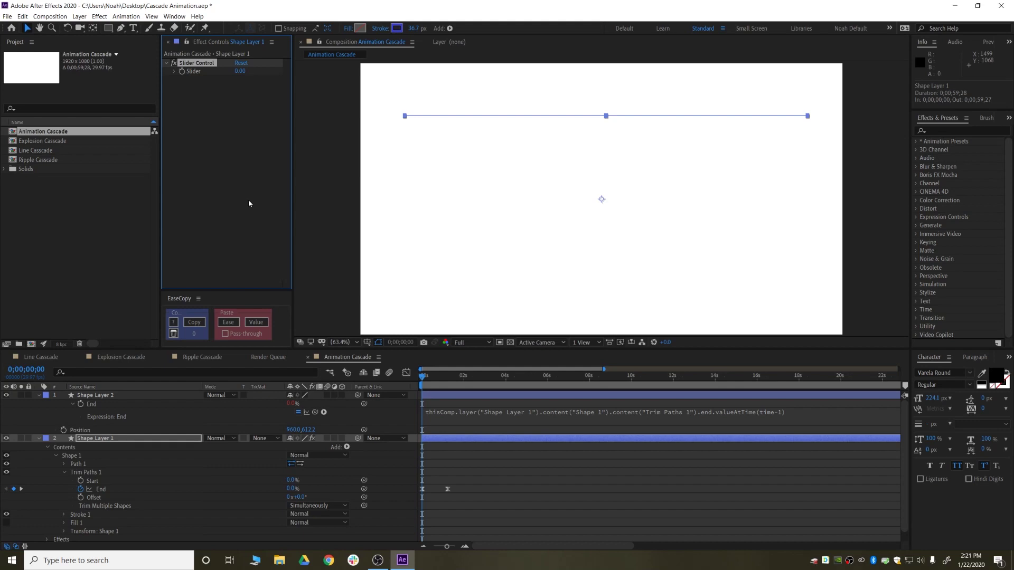
click(450, 416)
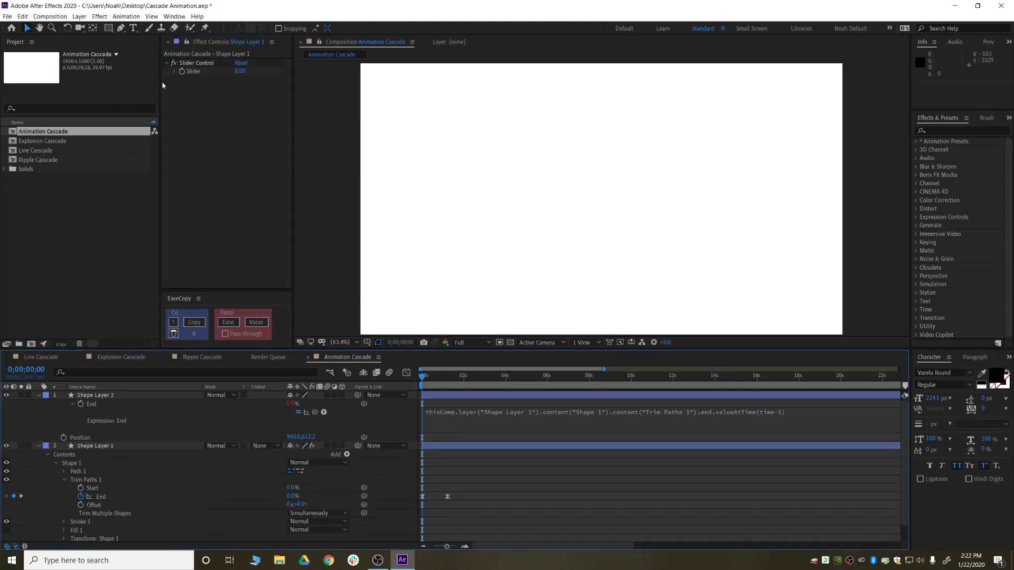
Add a first line 'delay =' pick-whipped to Shape Layer 1's Slider, ending with ';'.
click(458, 417)
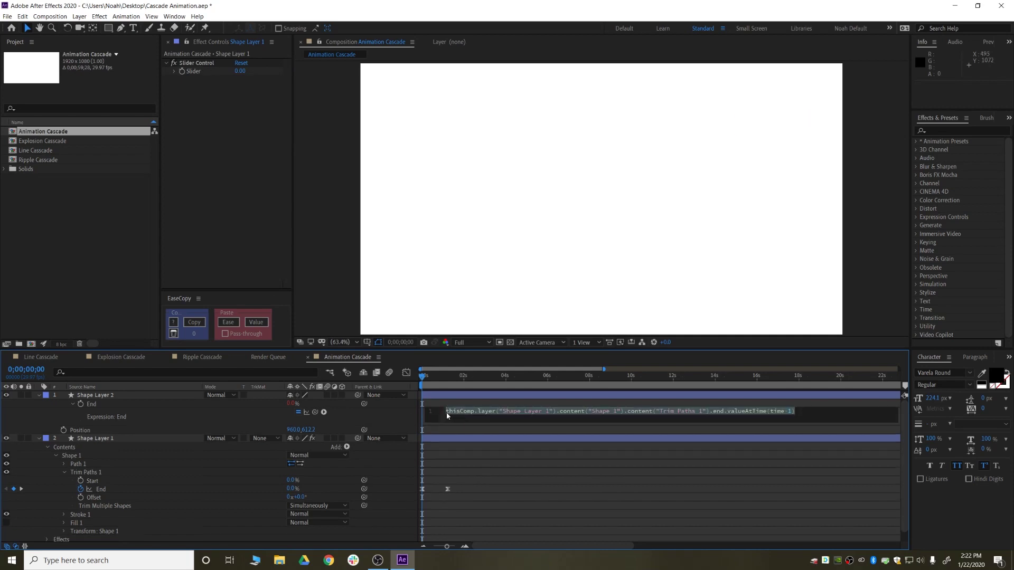
click(446, 412)
key(Return)
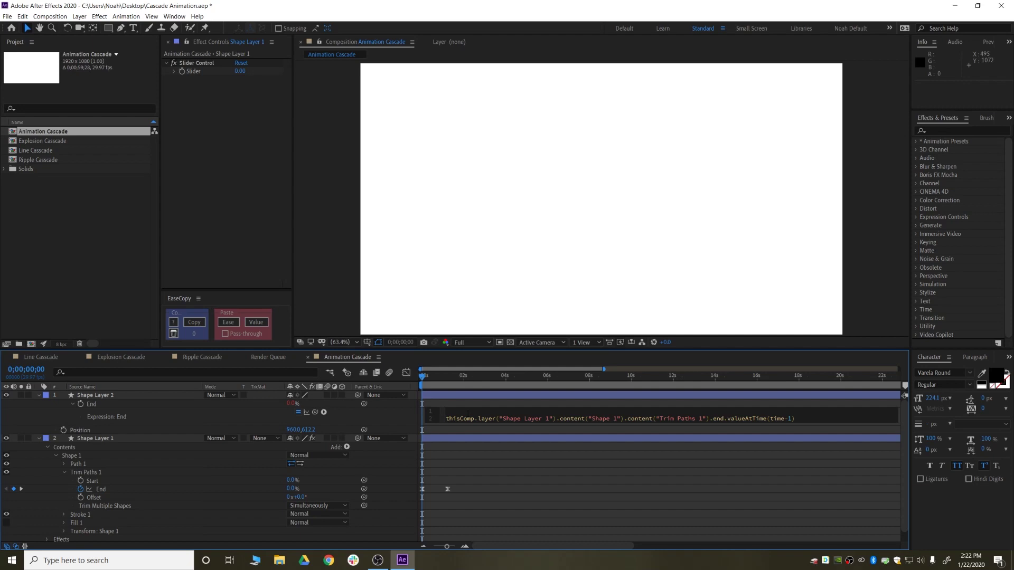
text(delay =)
drag(315, 412, 204, 75)
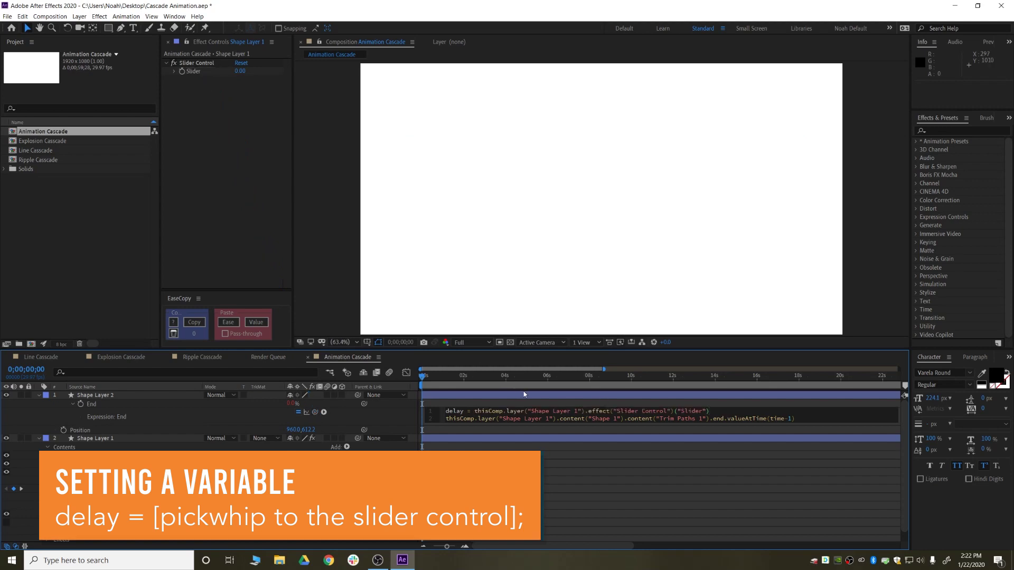
text(;)
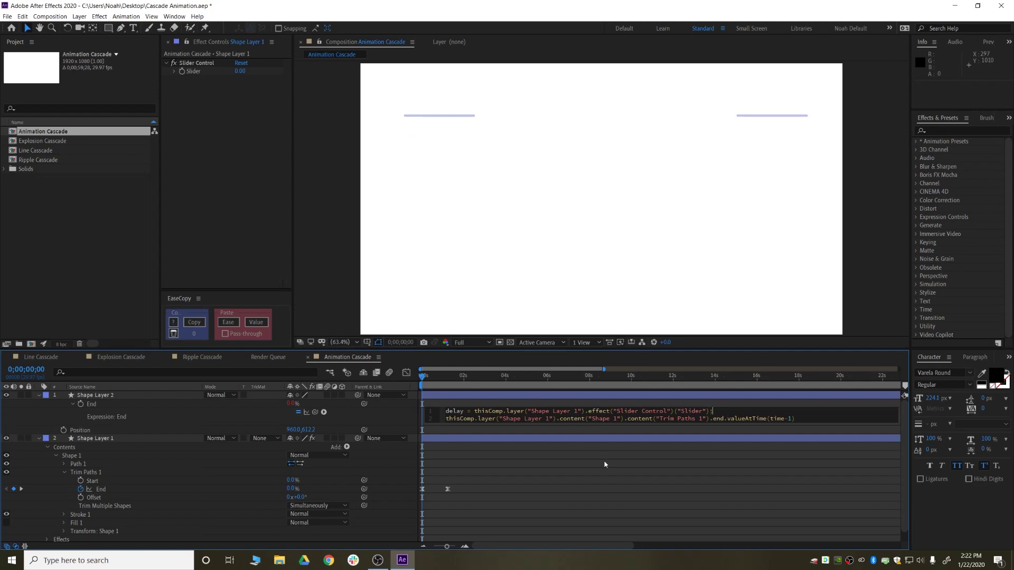
click(604, 463)
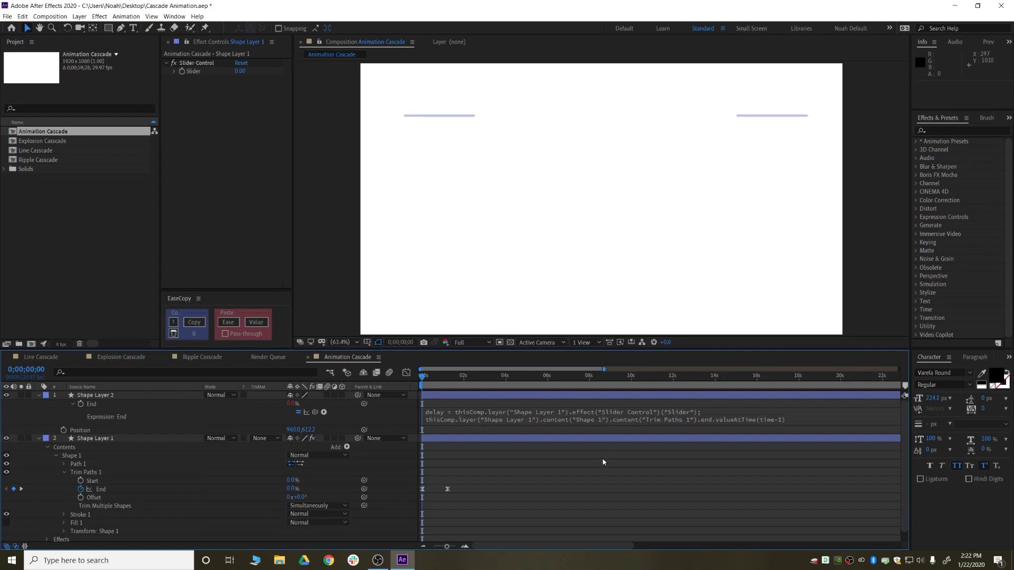
Replace time-1 with time-delay in valueAtTime and scrub to check the bars.
click(781, 420)
click(847, 425)
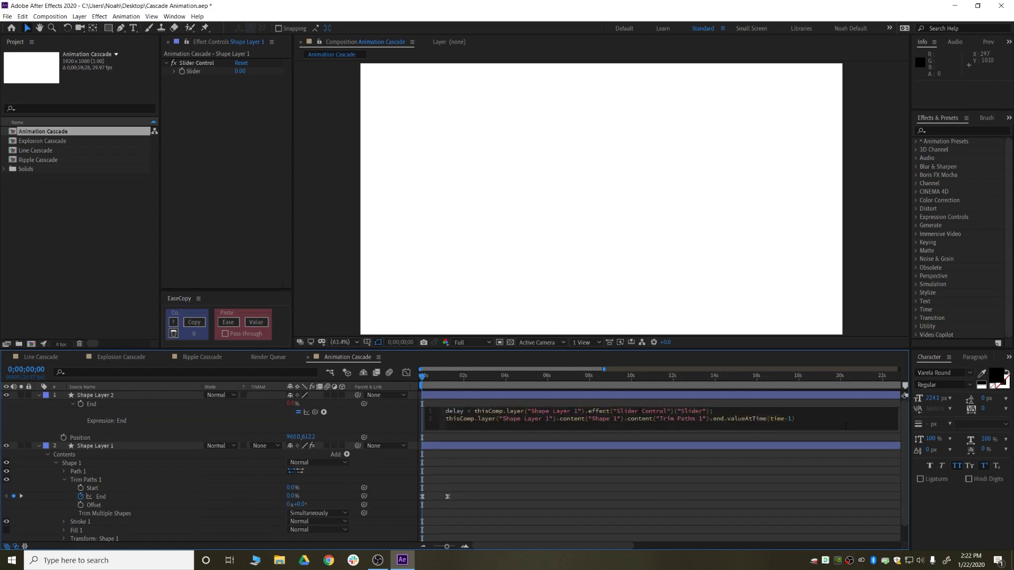
key(BackSpace)
text(delay)
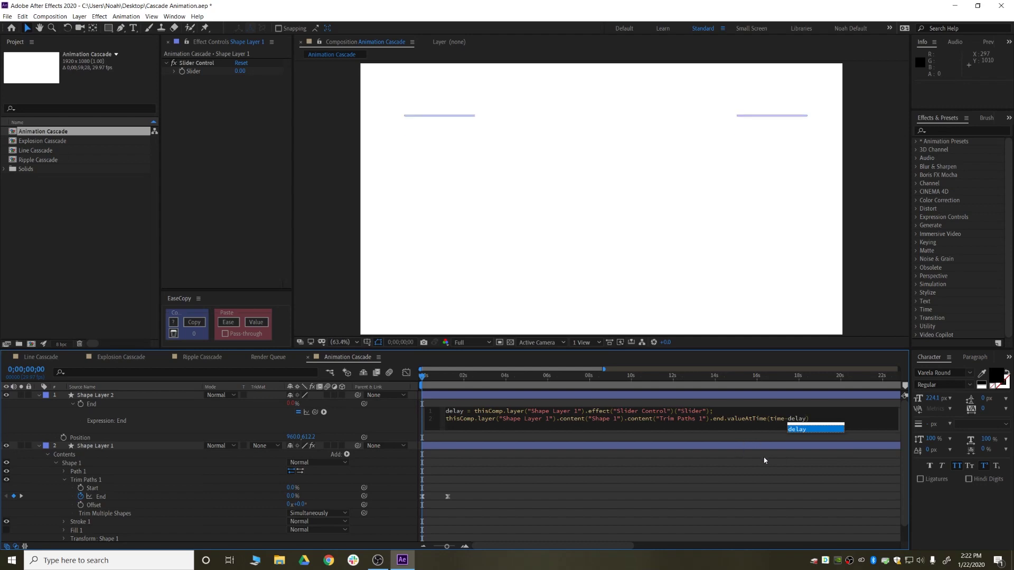
click(588, 471)
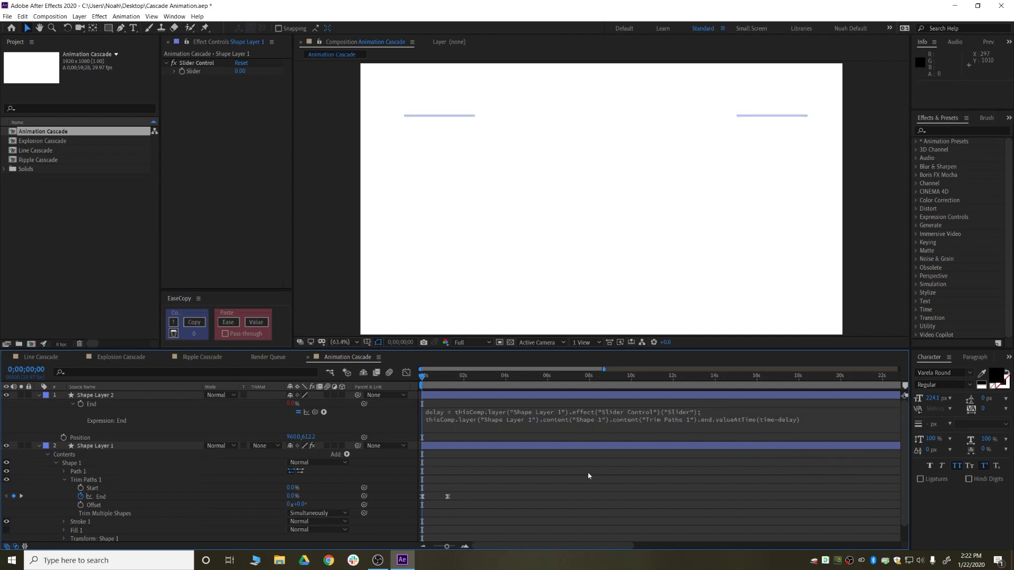
click(430, 377)
drag(430, 377, 434, 377)
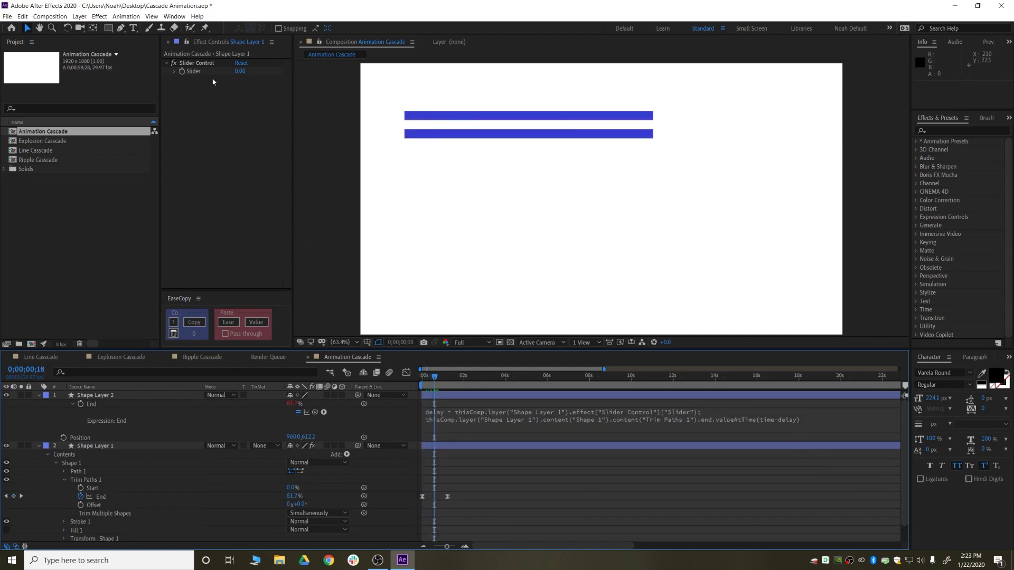
Set Shape Layer 1's Slider to 5 and scrub to about four seconds.
click(217, 71)
click(240, 71)
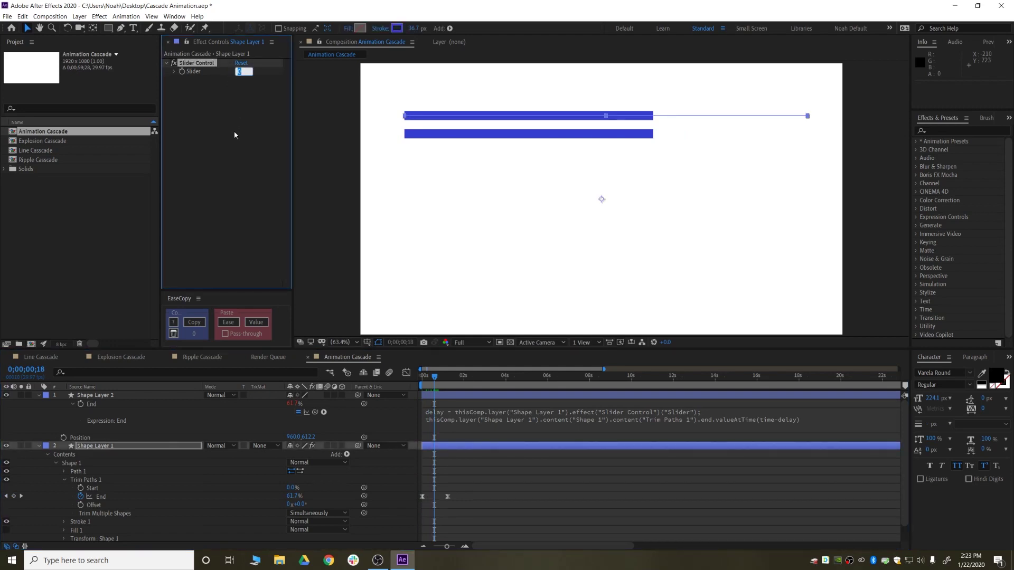
text(5)
key(Return)
mouse_move(430, 375)
mouse_down()
mouse_move(512, 393)
mouse_move(552, 383)
mouse_move(508, 382)
mouse_up()
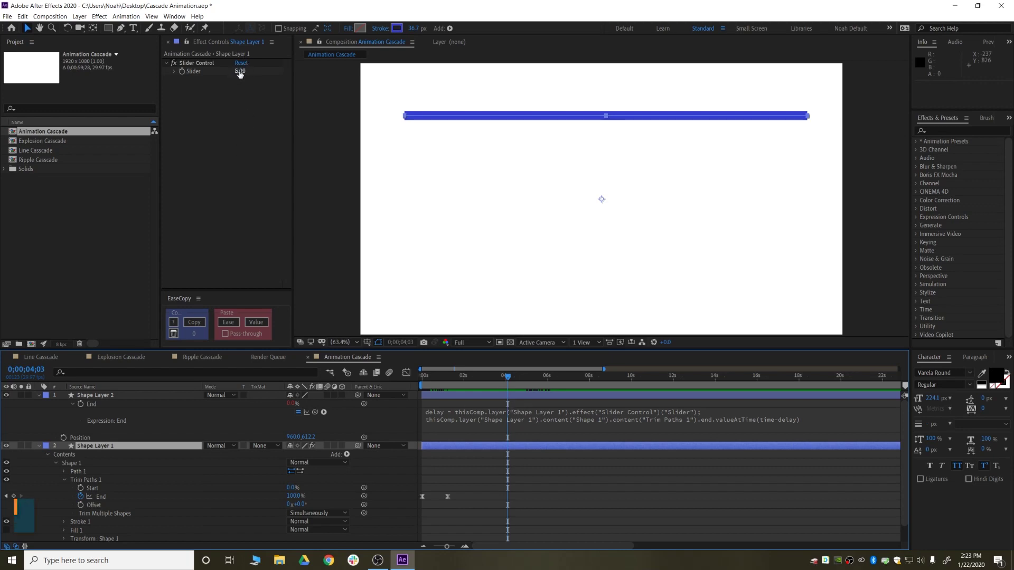
Wrap the Slider reference in framesToTime() so 5 means a 5-frame lag, then preview.
click(478, 415)
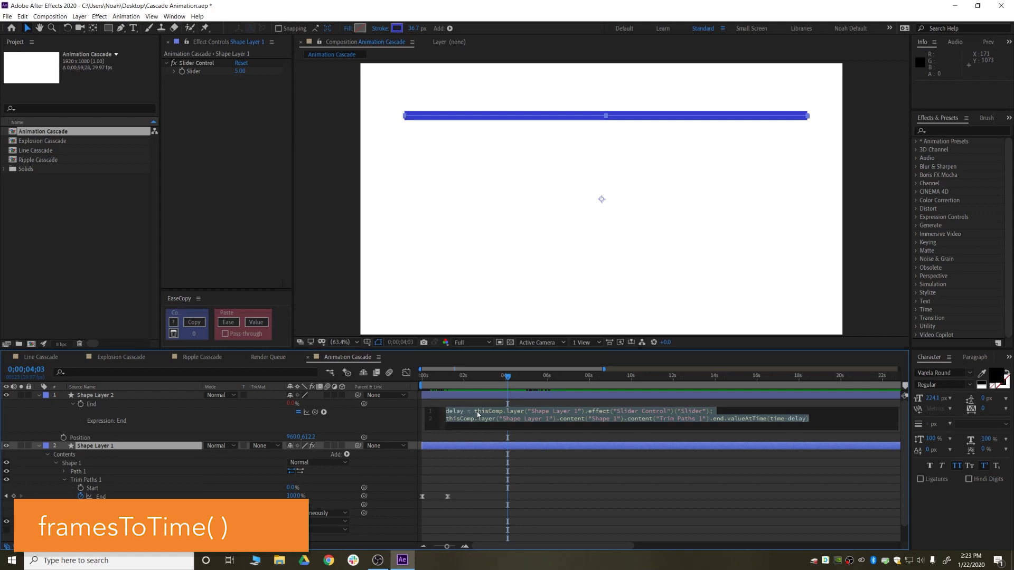
click(478, 415)
text(framesToTime)
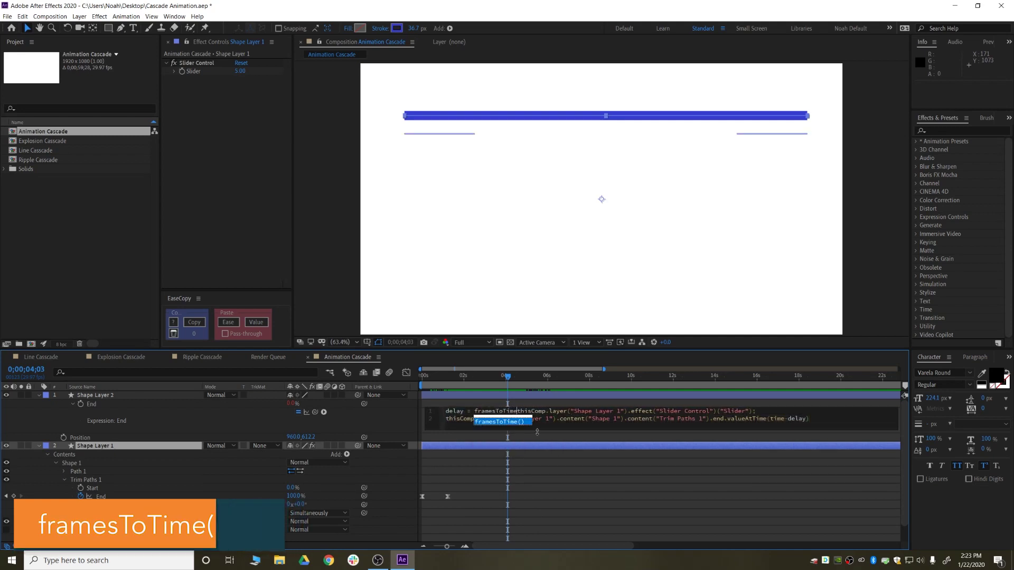
key(Return)
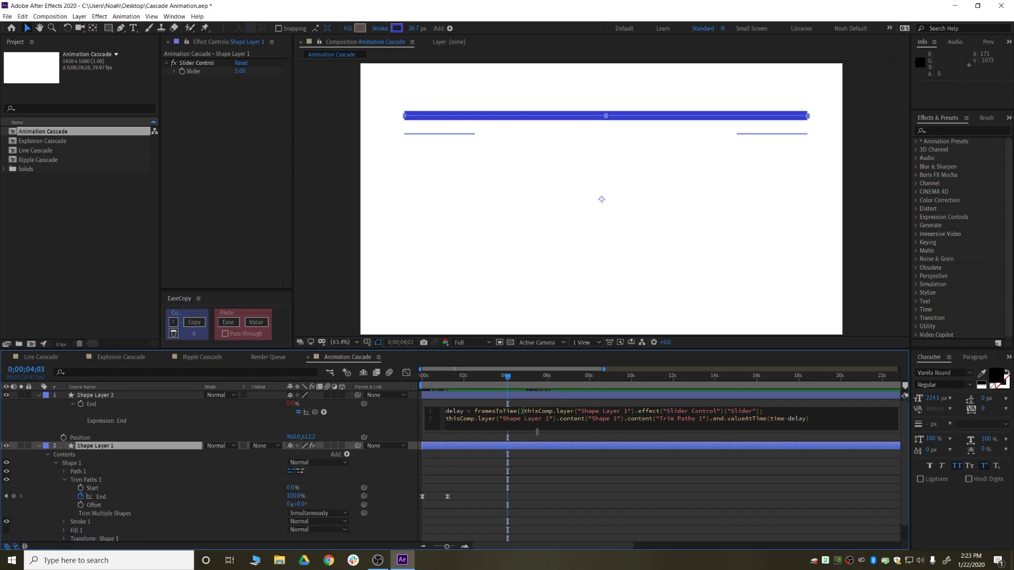
key(Delete)
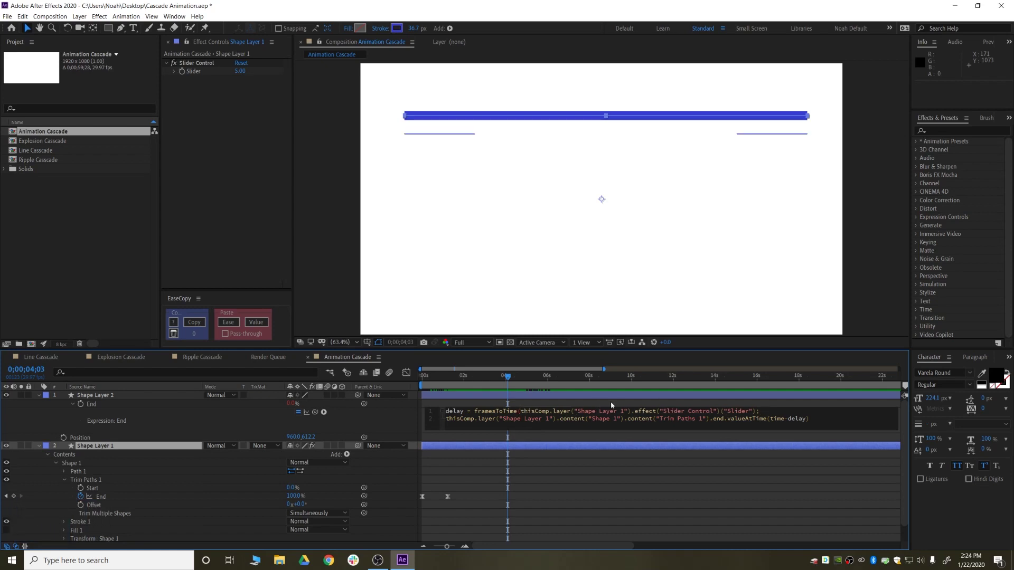
text())
click(366, 426)
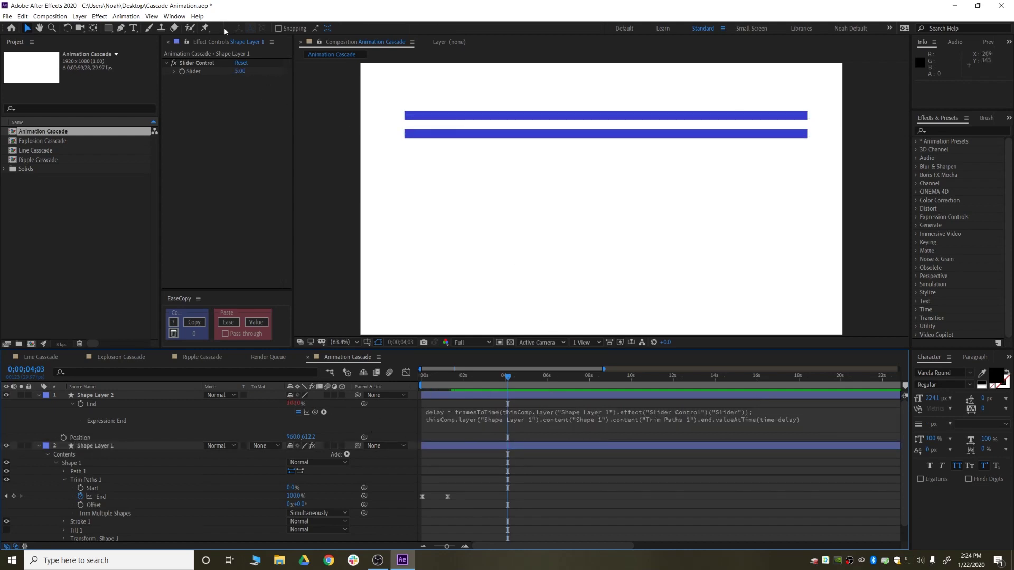
drag(443, 376, 423, 382)
key(space)
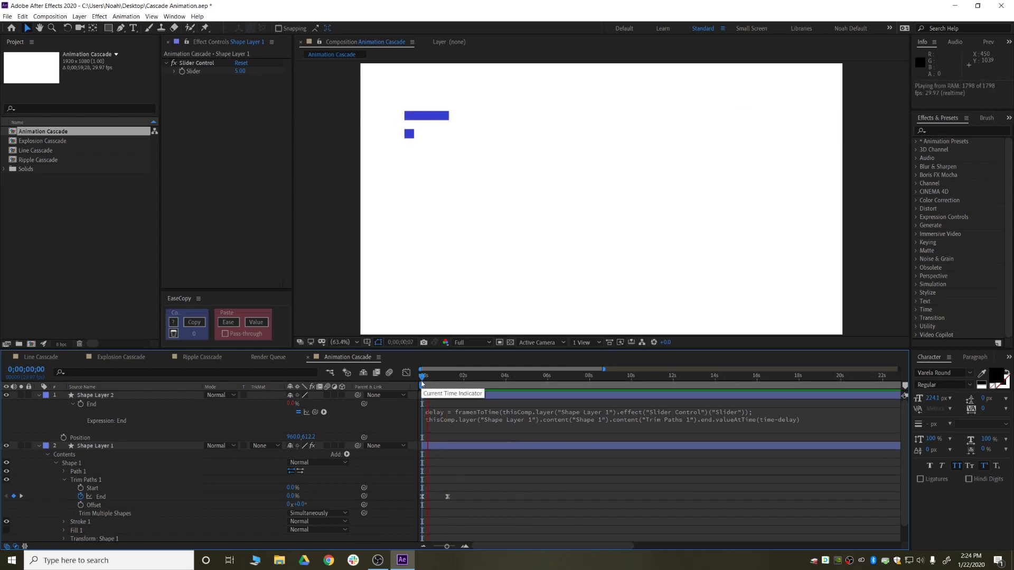
key(space)
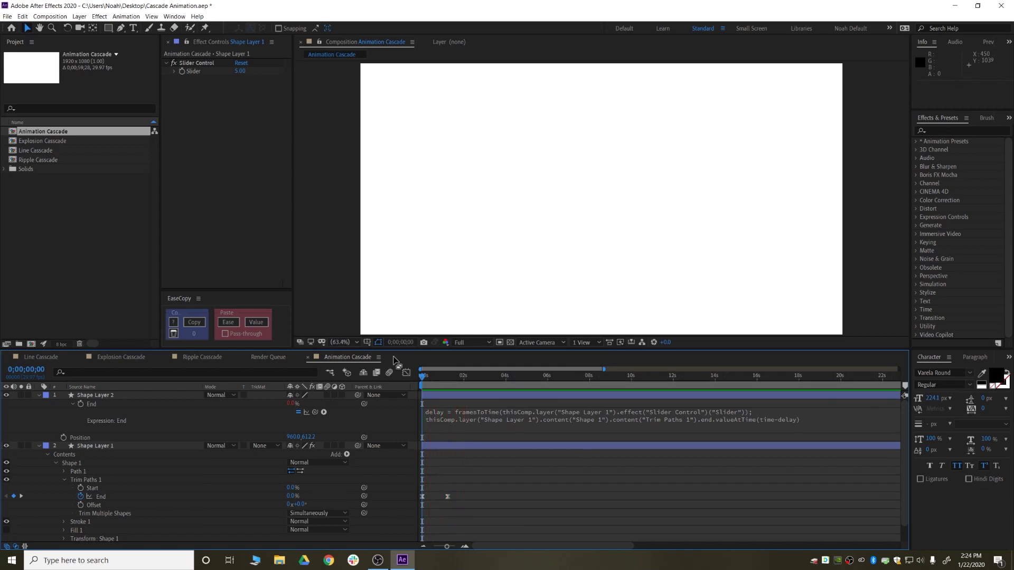
Replace 'Shape Layer 1' with index+1 in line 2 of Shape Layer 2's End expression.
click(535, 421)
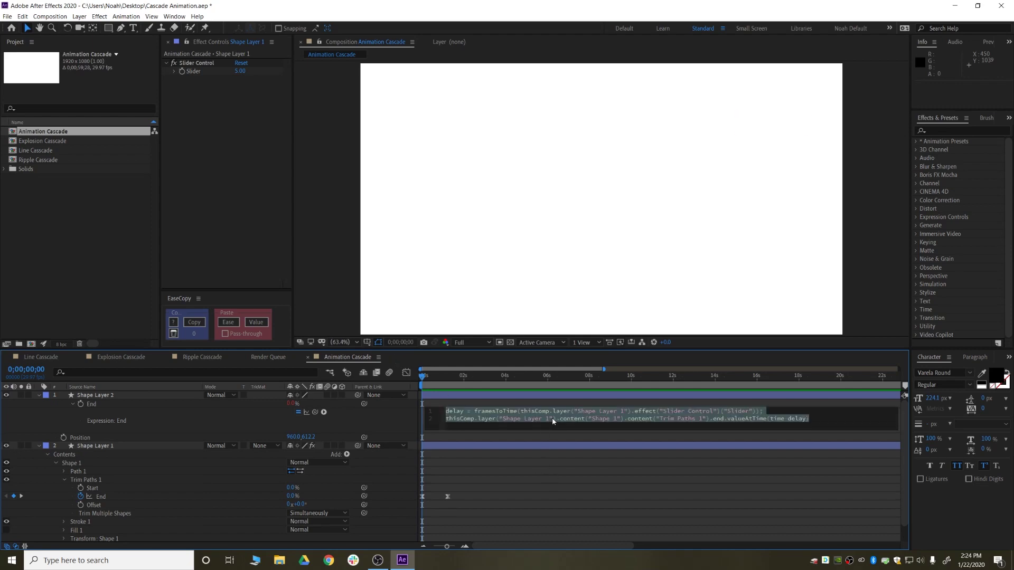
click(552, 418)
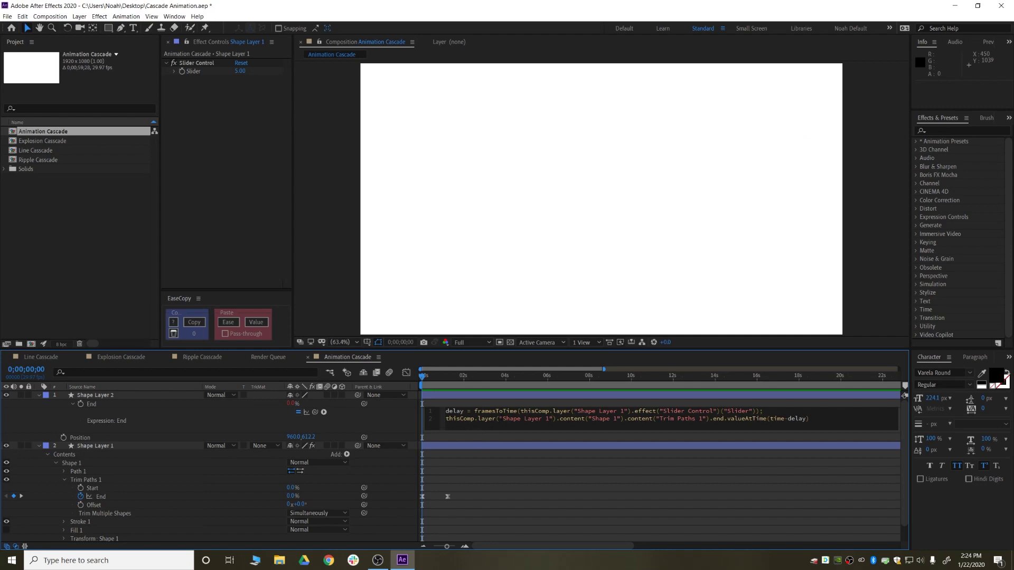
double_click(500, 418)
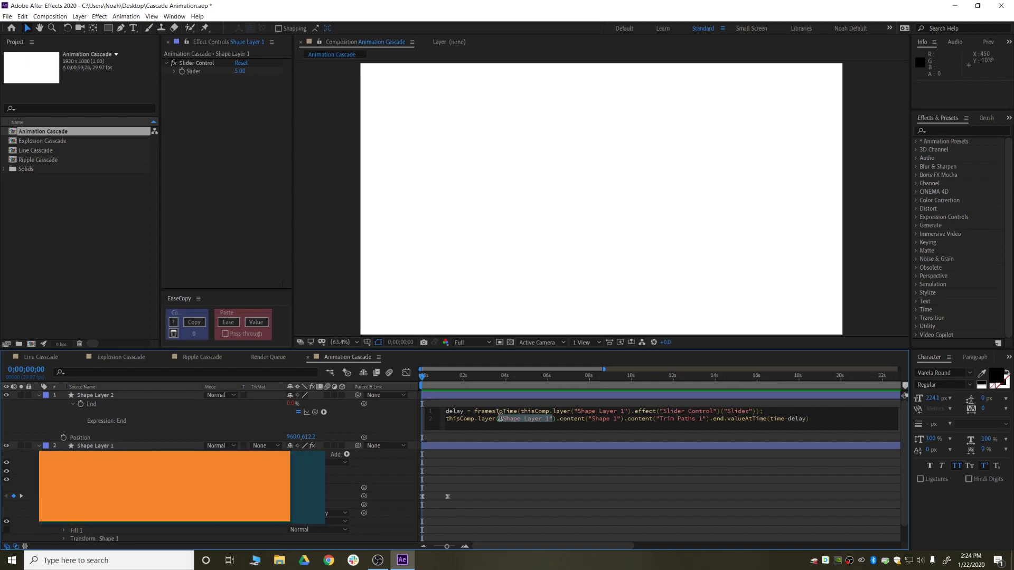
text(index+1)
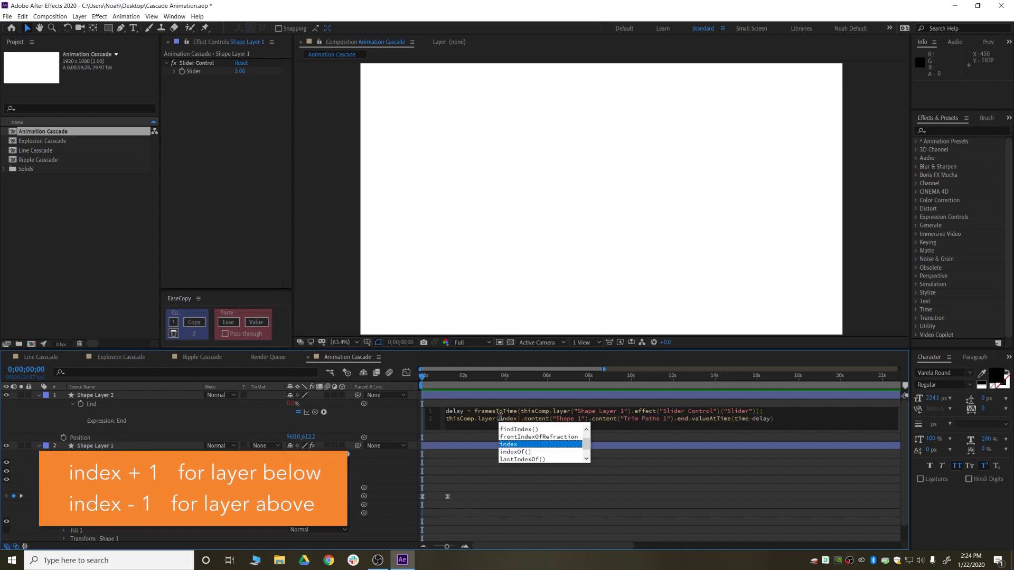
click(498, 418)
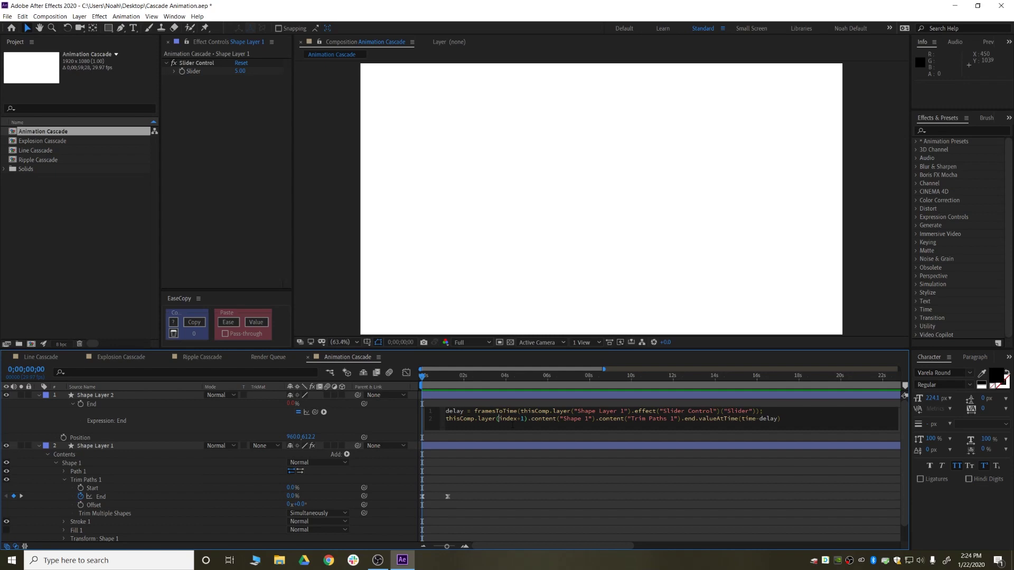
click(58, 395)
drag(524, 419, 498, 419)
text(2)
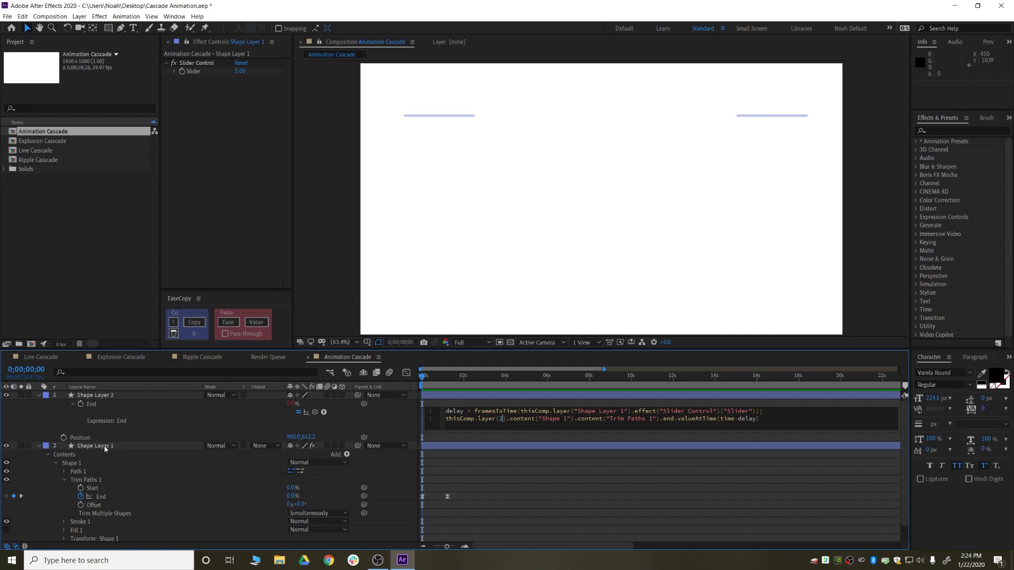
key(BackSpace)
text(index+1)
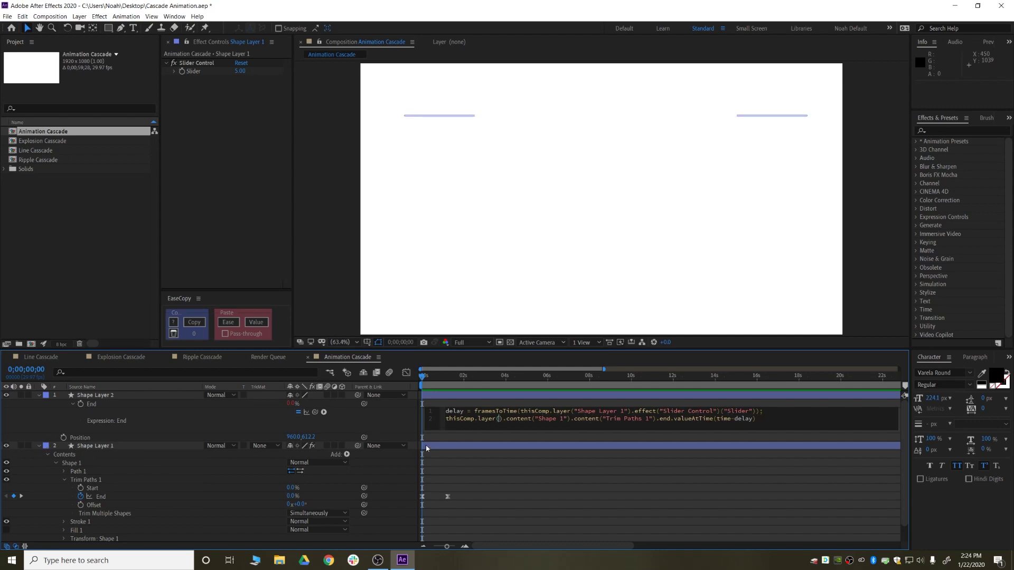
click(391, 407)
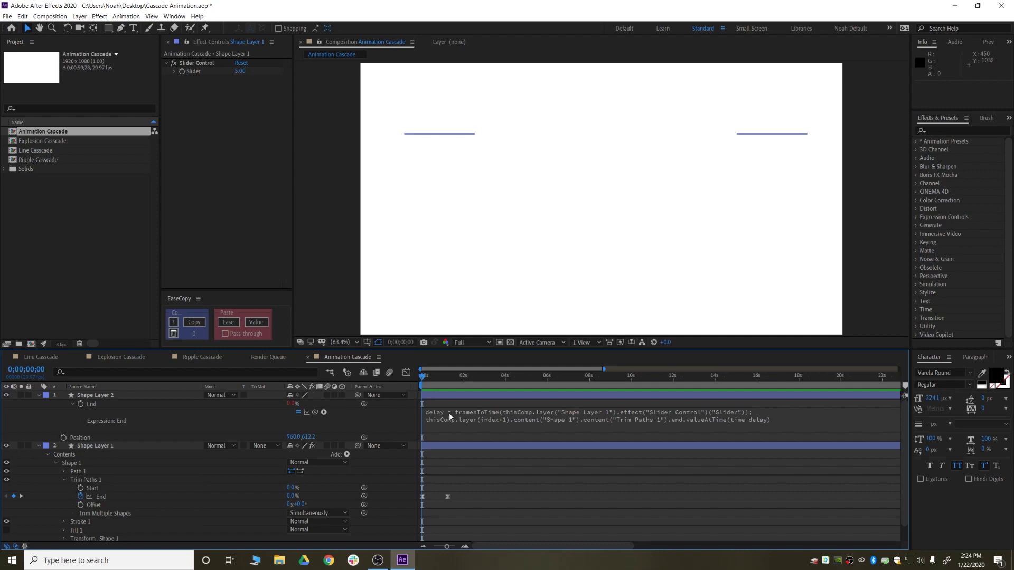
Duplicate Shape Layer 2 twice into Shape Layers 3 and 4, each moved down a row.
click(473, 397)
drag(424, 377, 440, 384)
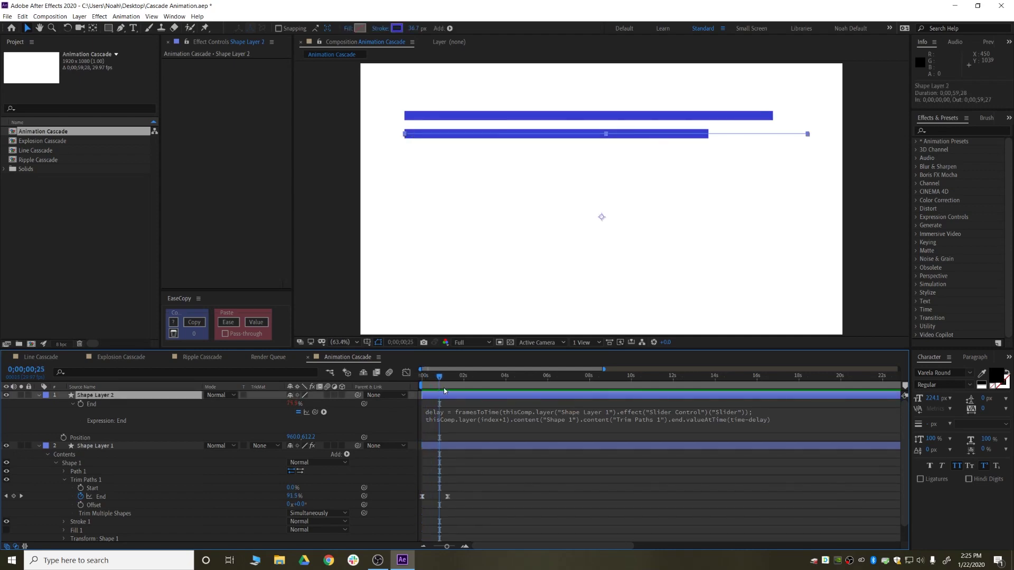
key(ctrl+d)
drag(490, 133, 490, 155)
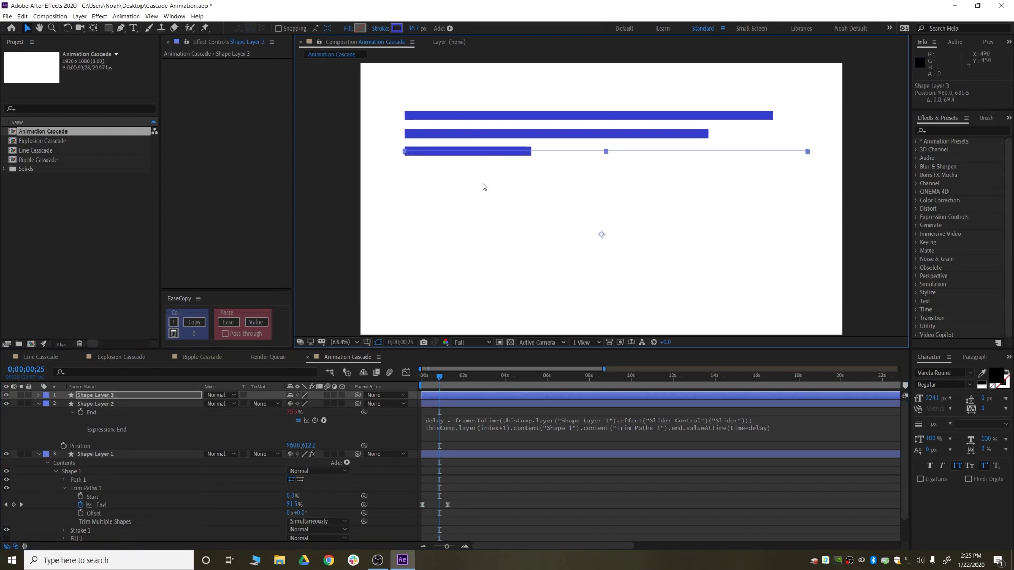
key(ctrl+d)
drag(457, 151, 455, 170)
mouse_move(439, 375)
mouse_down()
mouse_move(423, 376)
mouse_move(442, 387)
mouse_up()
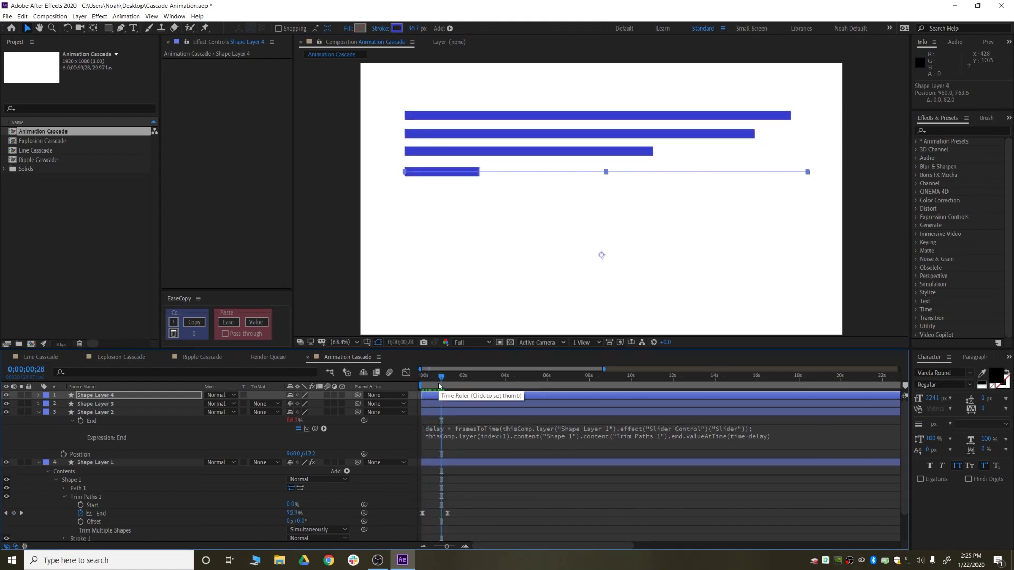
Set Shape Layer 1's Slider value to 10.
mouse_move(439, 380)
mouse_down()
mouse_move(425, 376)
mouse_move(443, 376)
mouse_up()
click(93, 463)
text(10)
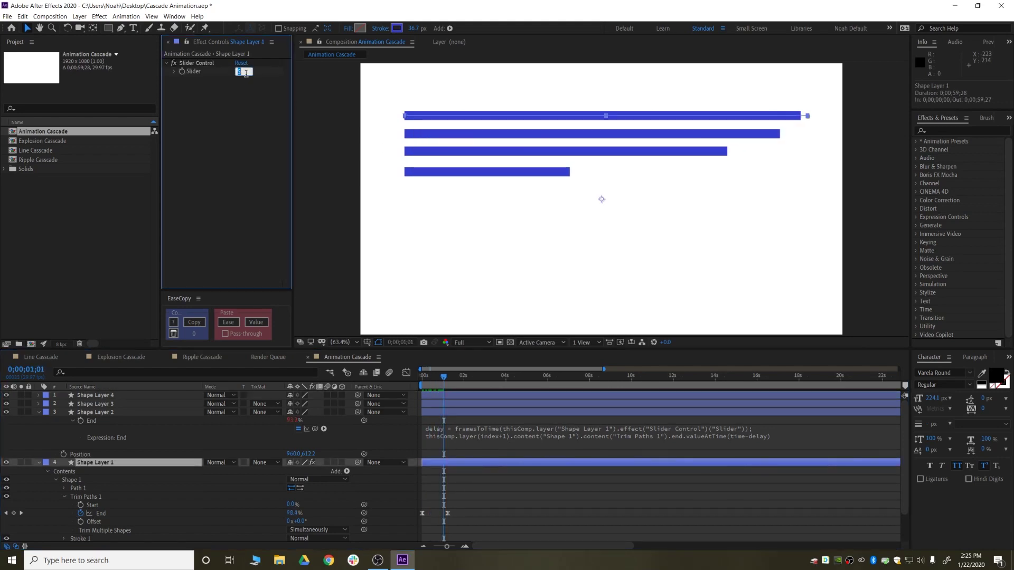
key(Return)
Scrub from near the start to watch the eight bars cascade under the Master sliders.
click(428, 384)
drag(428, 385, 466, 385)
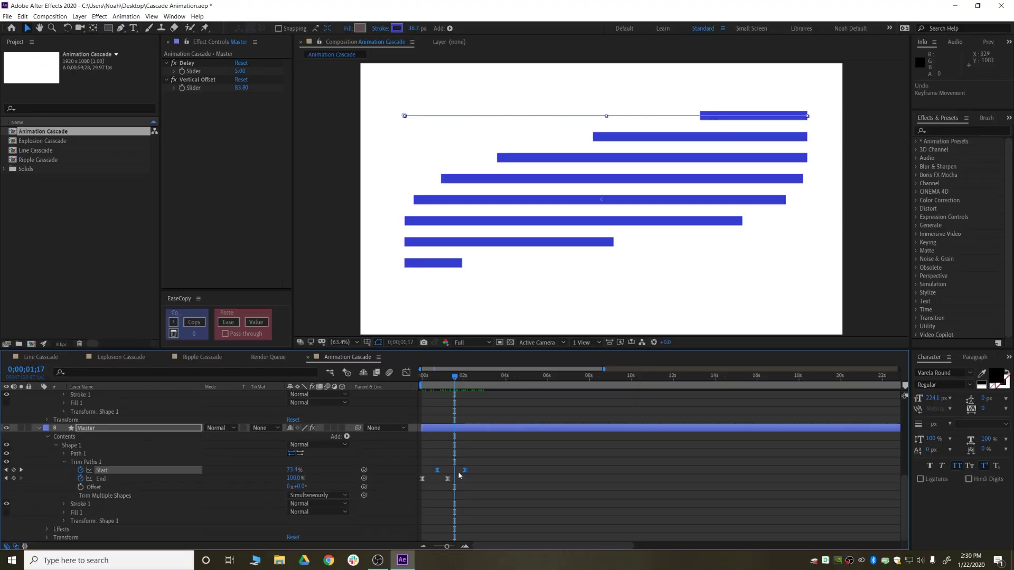
Return near the start of the timeline and play a preview of the cascade.
scroll(459, 475, up, 2)
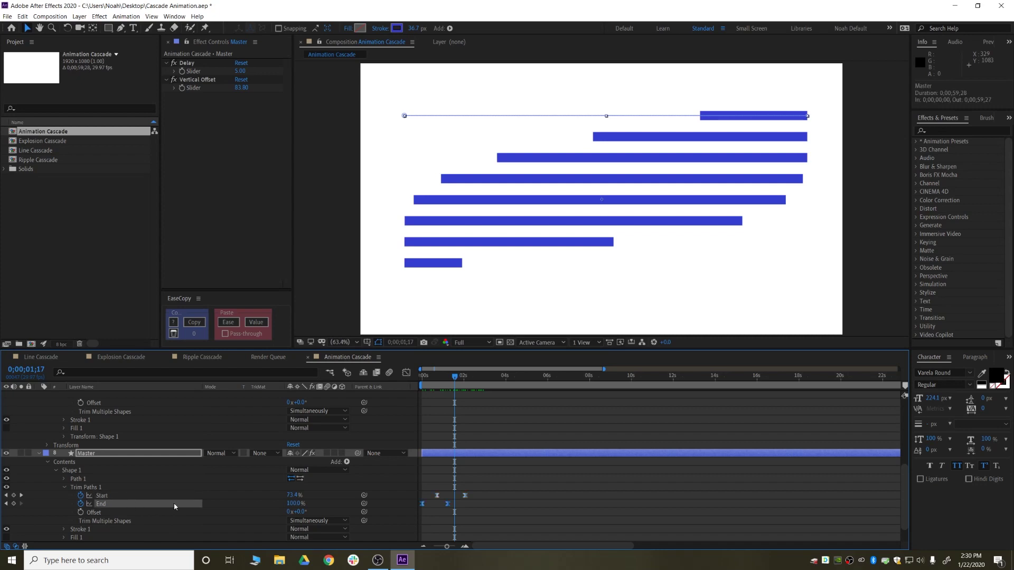
scroll(298, 512, up, 8)
scroll(135, 455, down, 8)
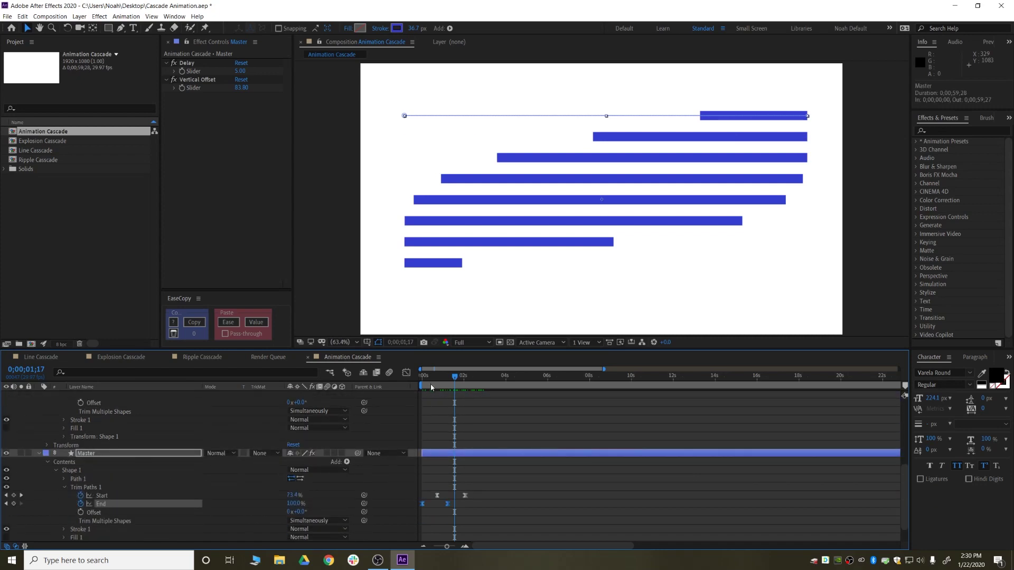
click(430, 379)
key(space)
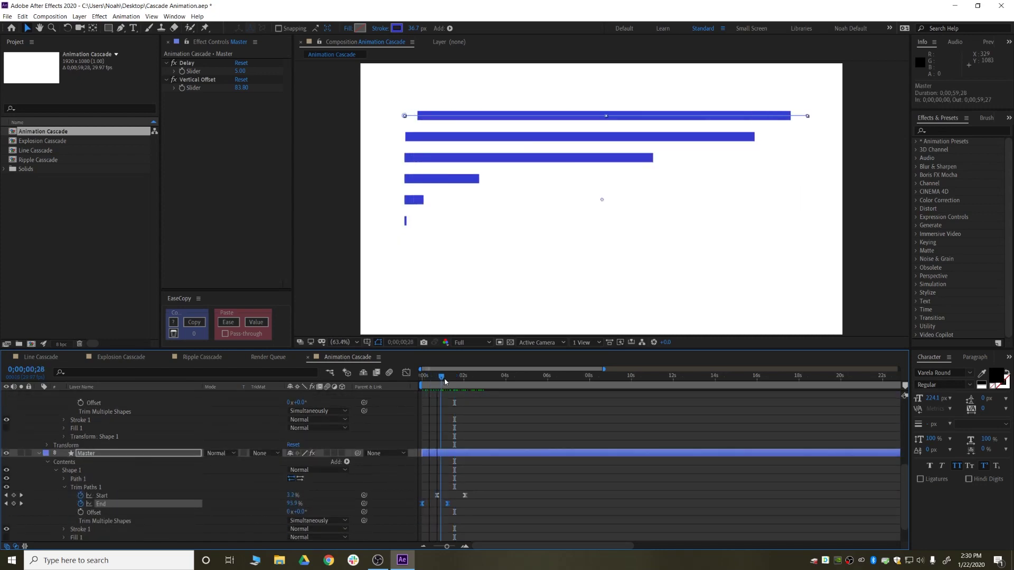
Review Shape Layer 2's Start and End trim expressions.
scroll(567, 495, up, 8)
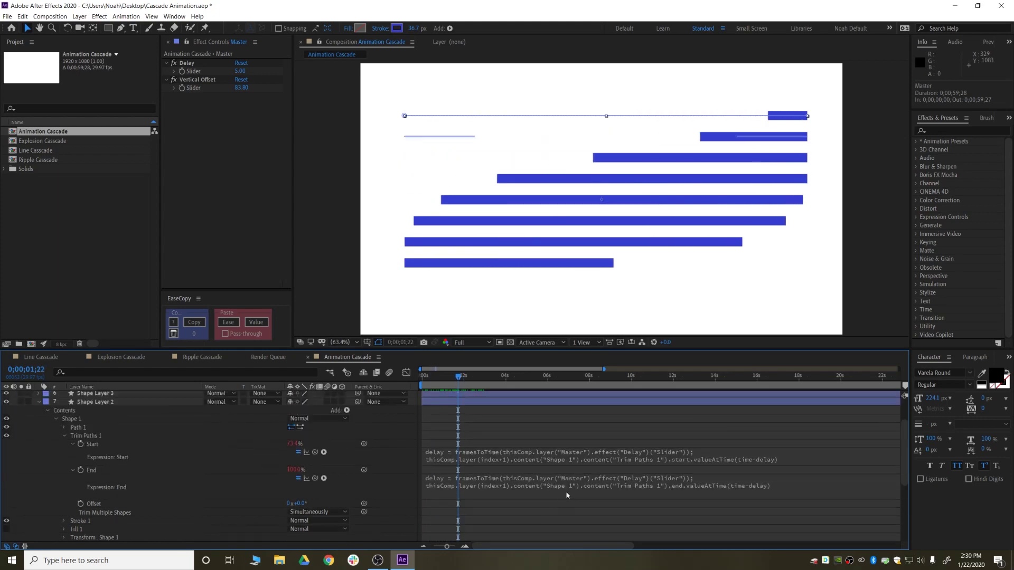
click(586, 454)
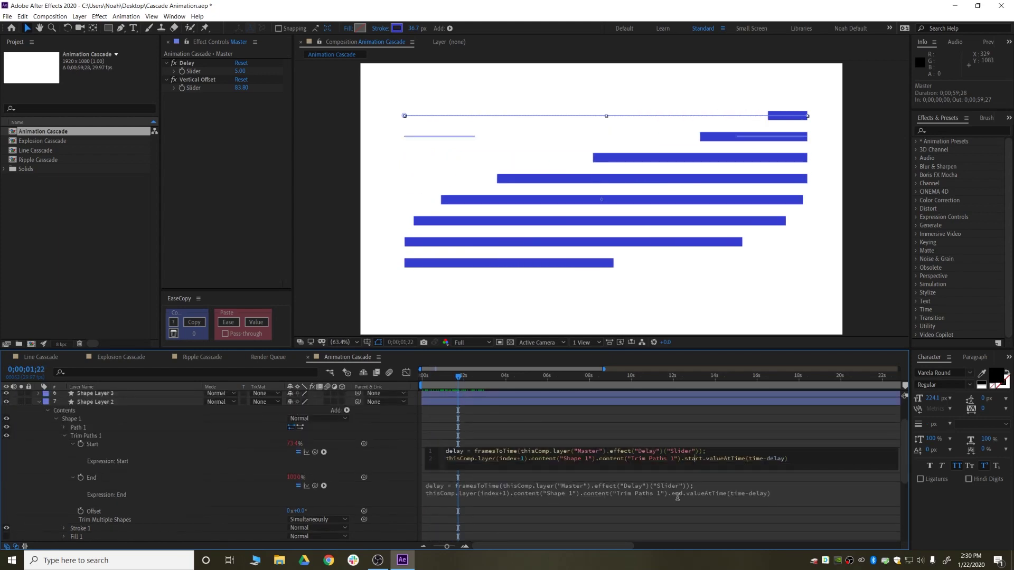
click(694, 492)
click(670, 492)
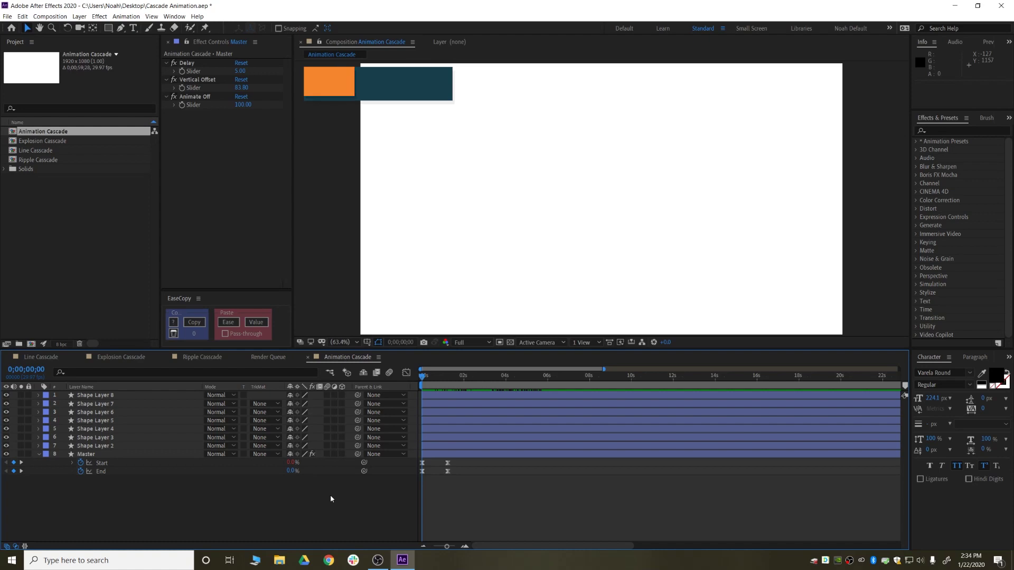
Set the Animation Cascade Master's Delay to 10 and scrub to watch the bars.
click(238, 70)
text(10)
key(Return)
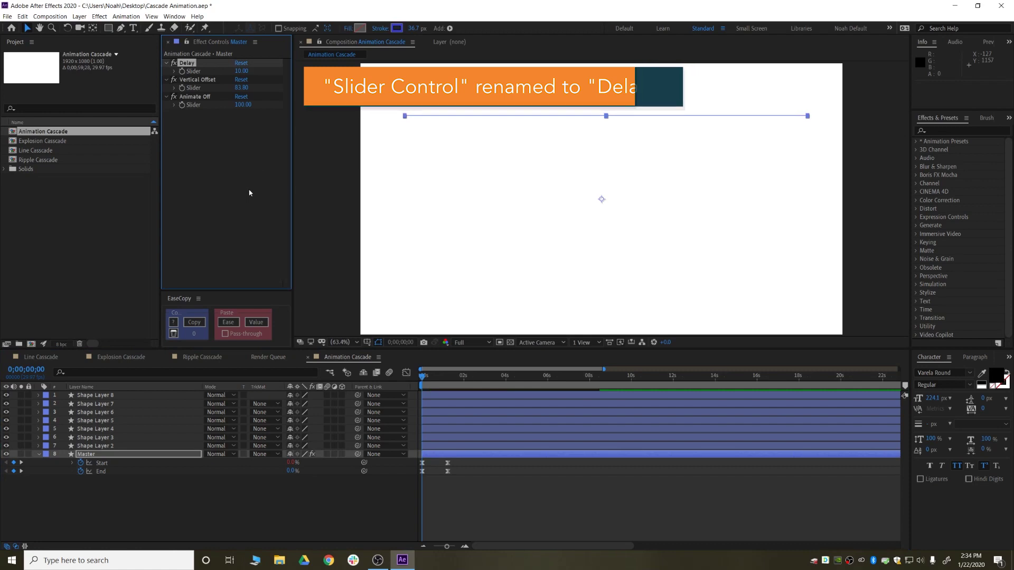
drag(429, 383, 476, 368)
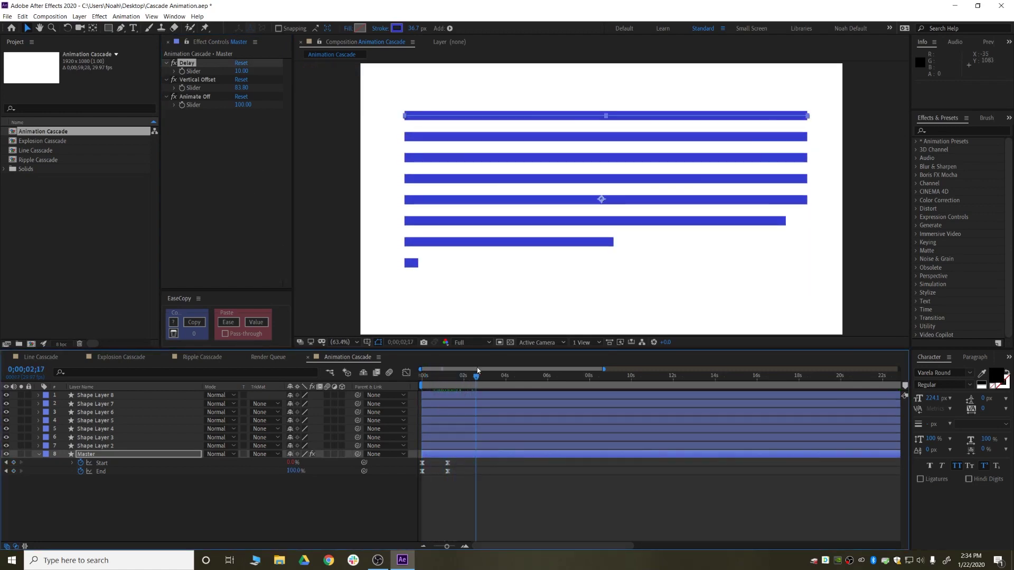
Switch to the Explosion Cascade comp and go back near its start.
click(503, 518)
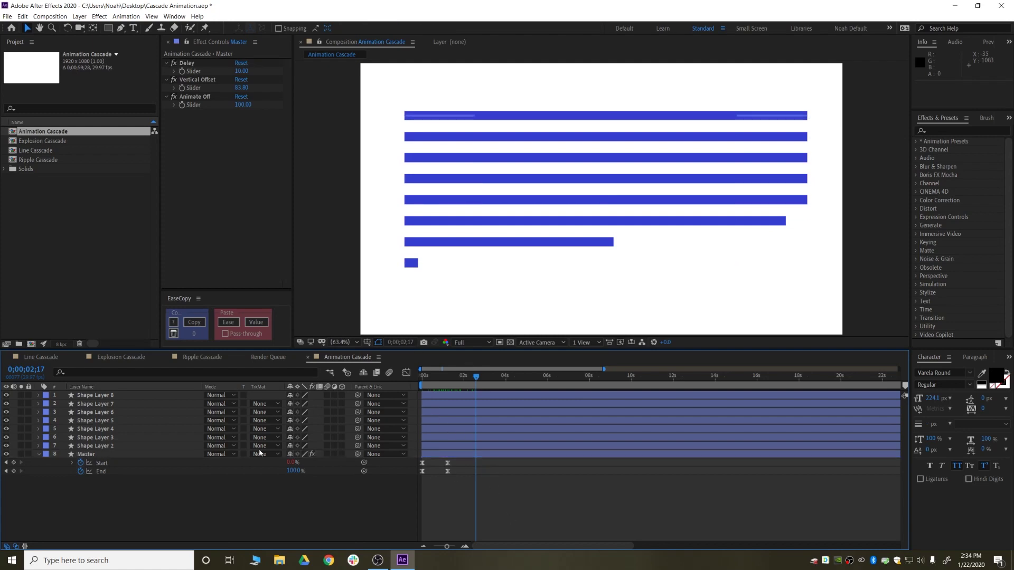
click(121, 357)
click(462, 375)
drag(479, 375, 428, 386)
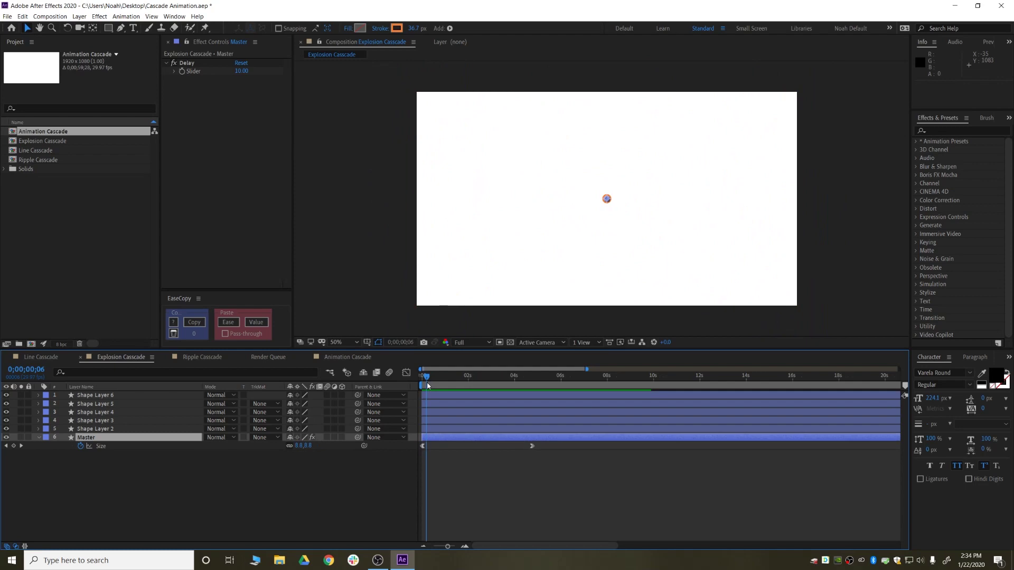
Set the Explosion Master's Delay to 5, preview the rings, and move to Ripple Cascade.
key(space)
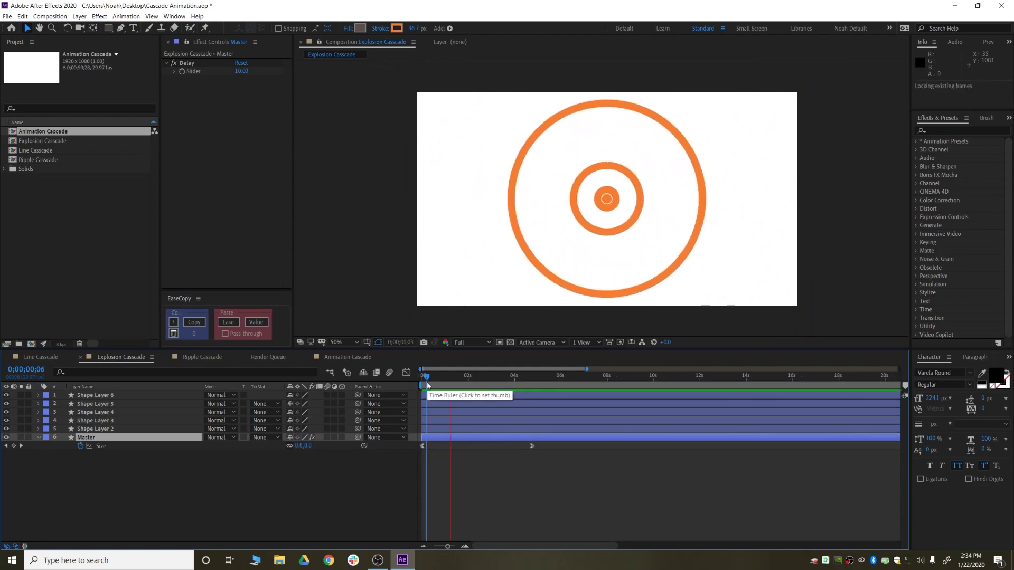
key(space)
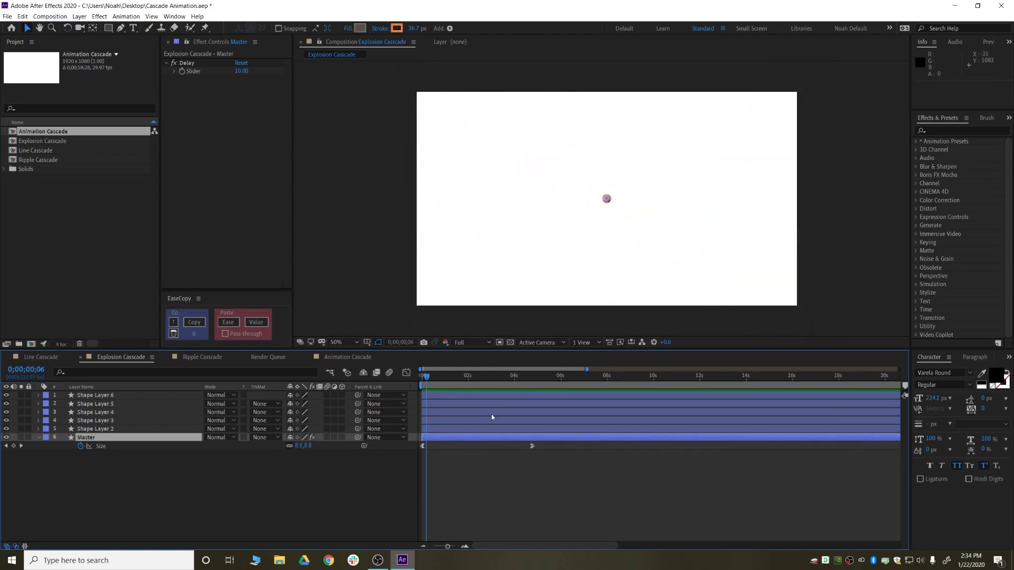
click(241, 71)
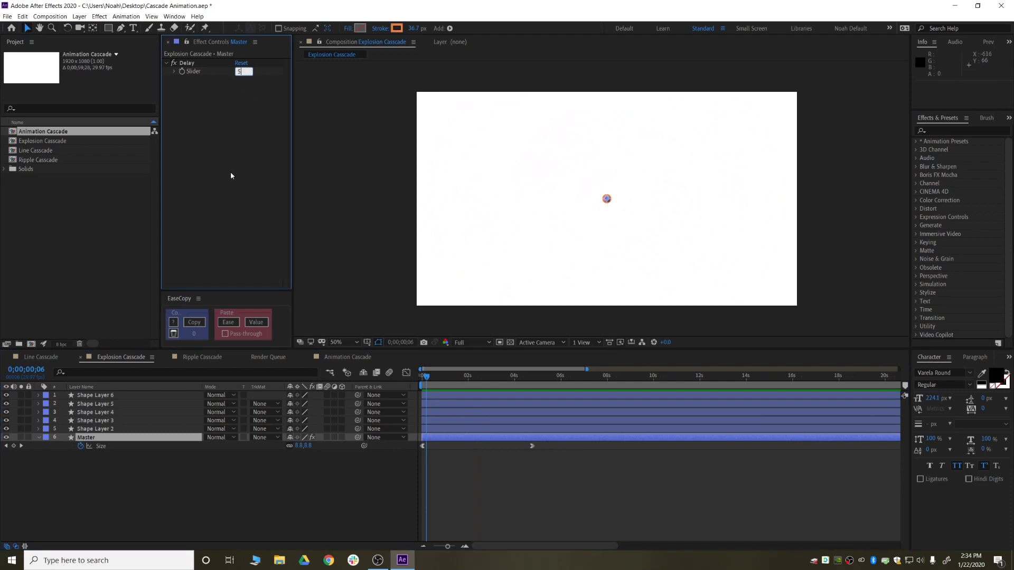
drag(529, 446, 464, 448)
key(space)
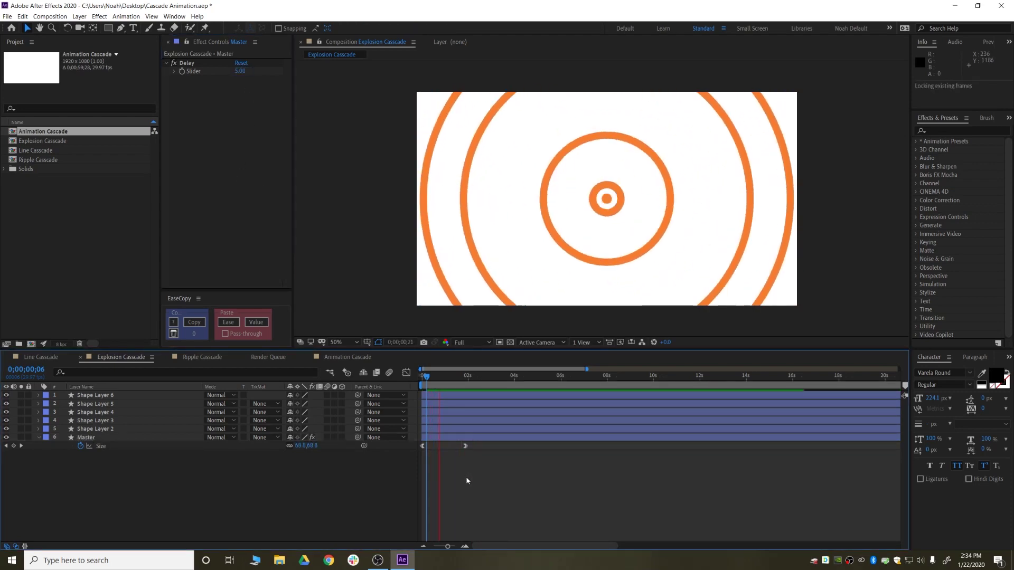
key(shift+period)
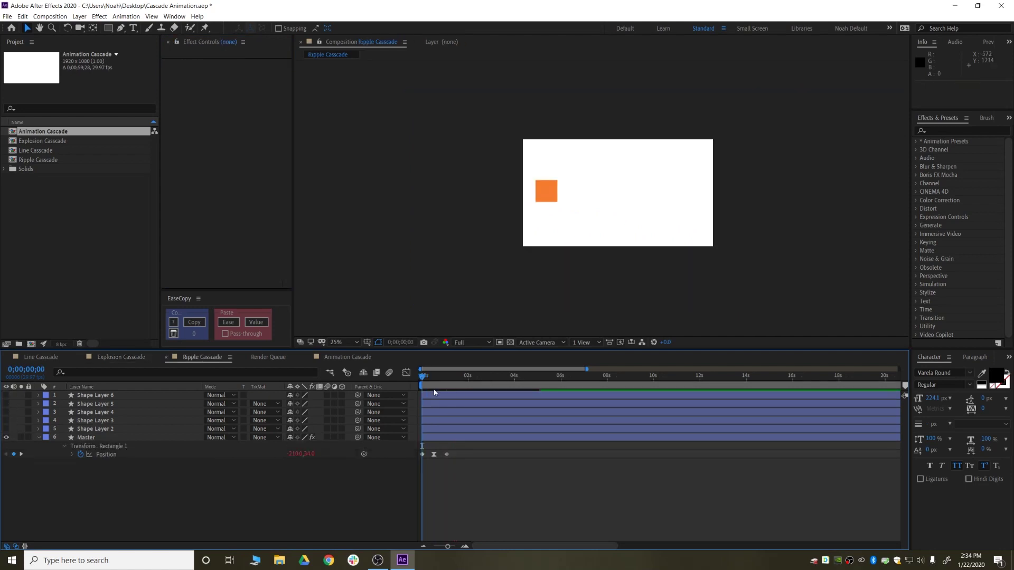
Make the five hidden square layers visible, preview the ripple, and select the Master layer.
scroll(654, 206, up, 2)
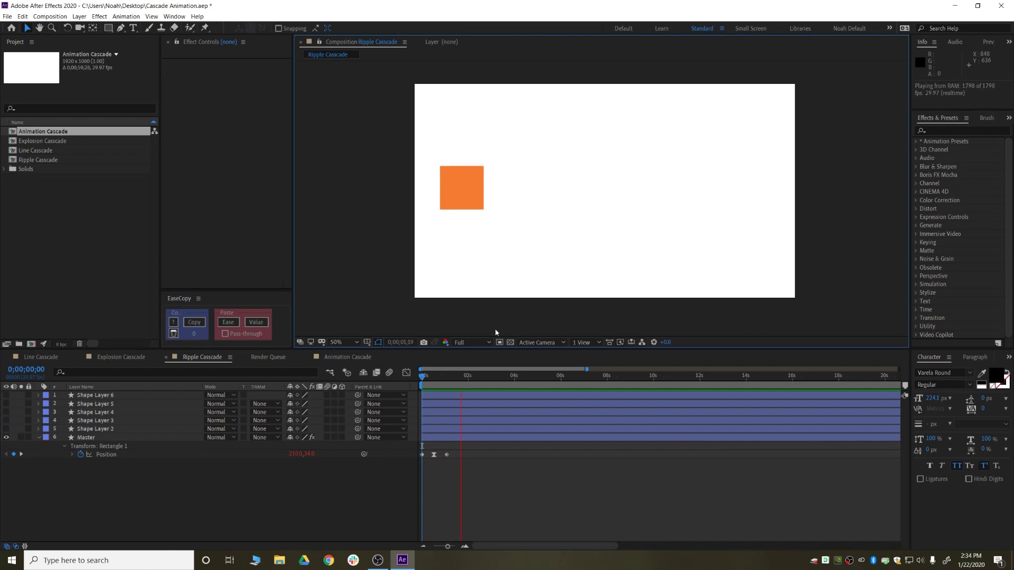
drag(6, 429, 6, 395)
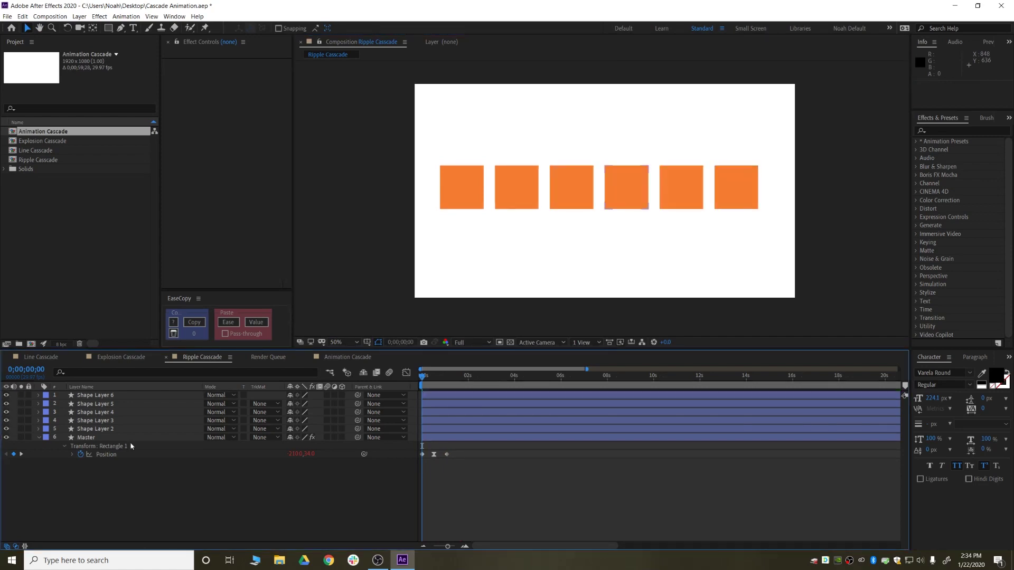
key(space)
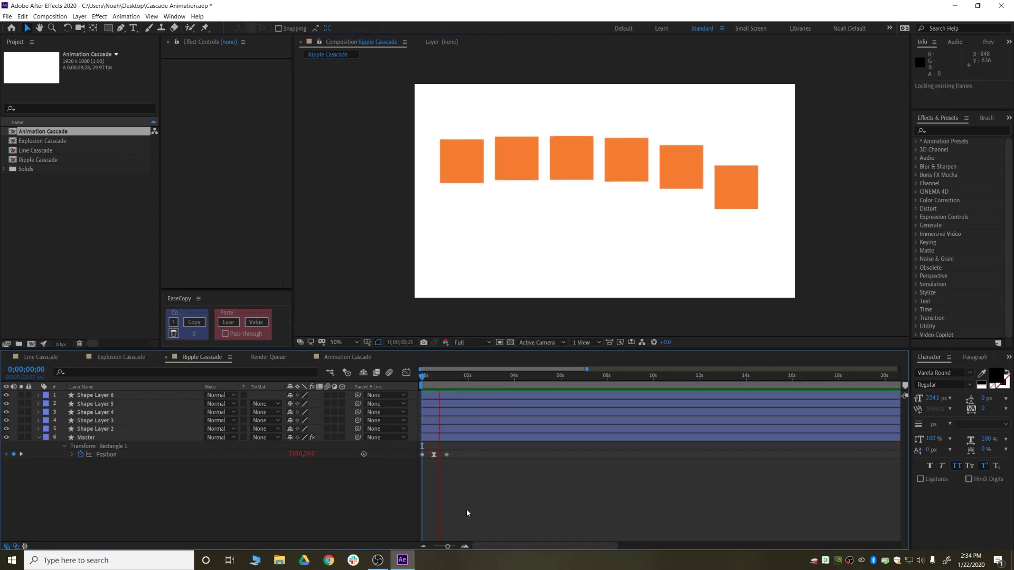
key(space)
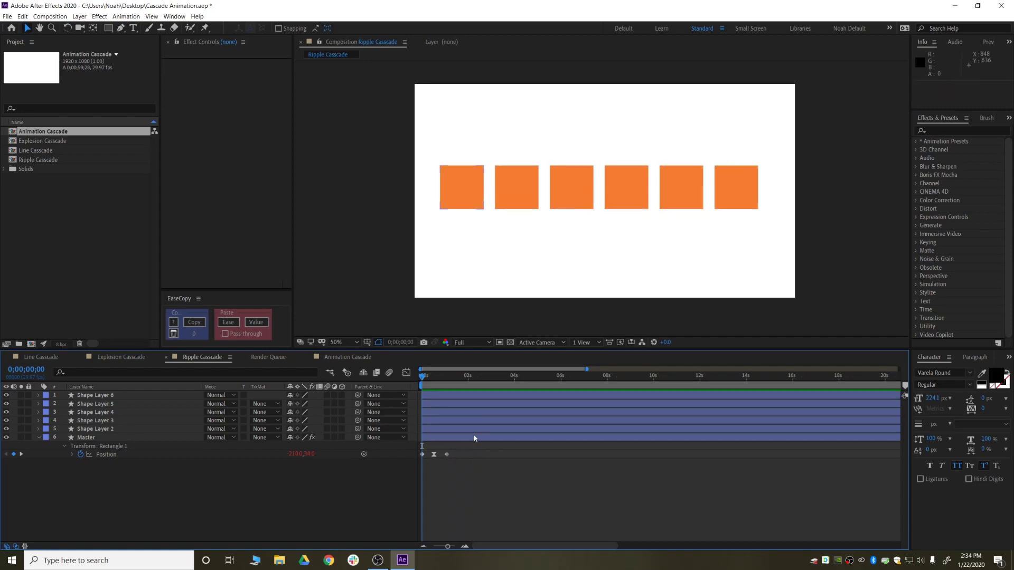
click(474, 438)
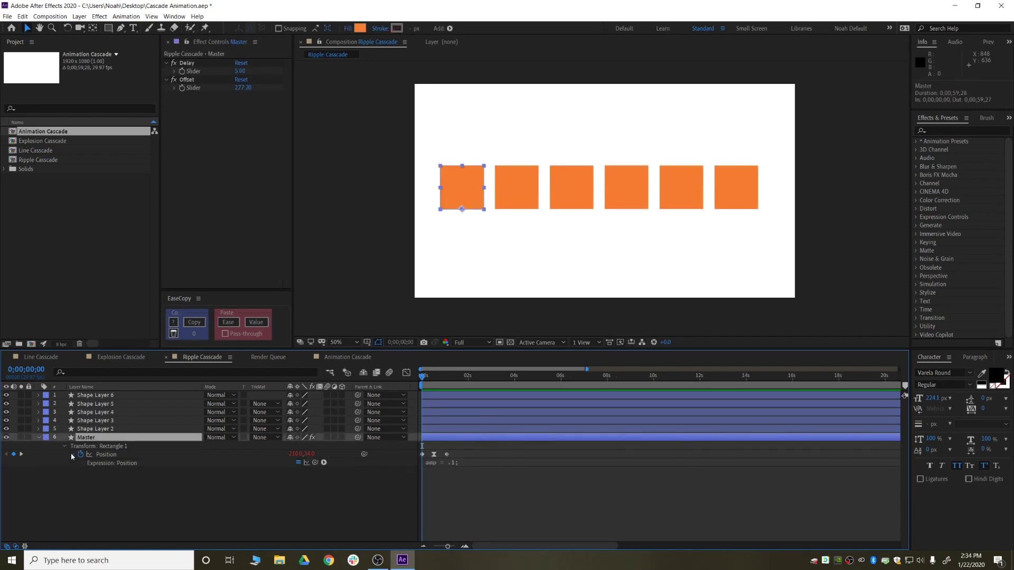
Open and review the Master layer's Position expression in the timeline.
click(432, 465)
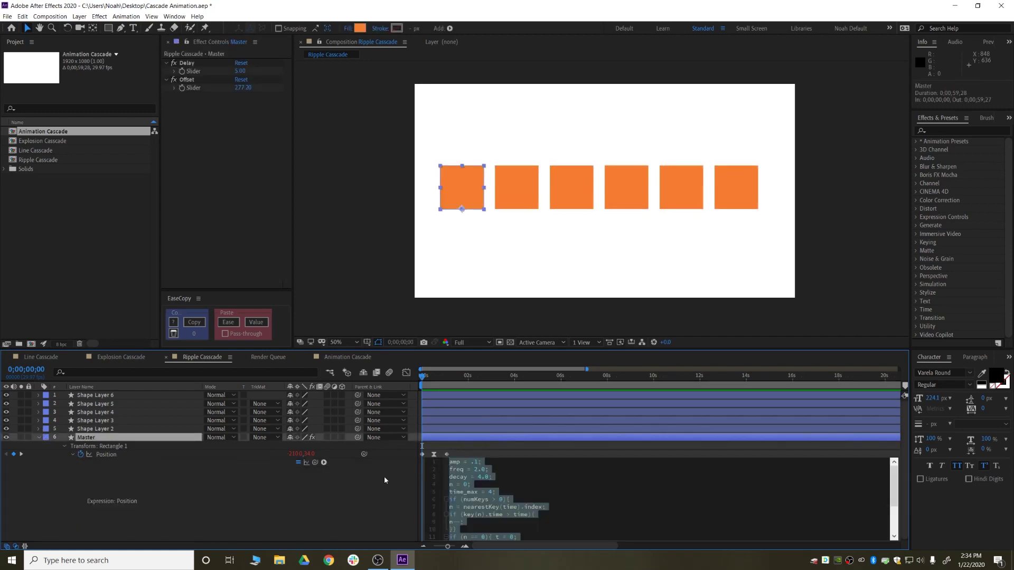
click(379, 496)
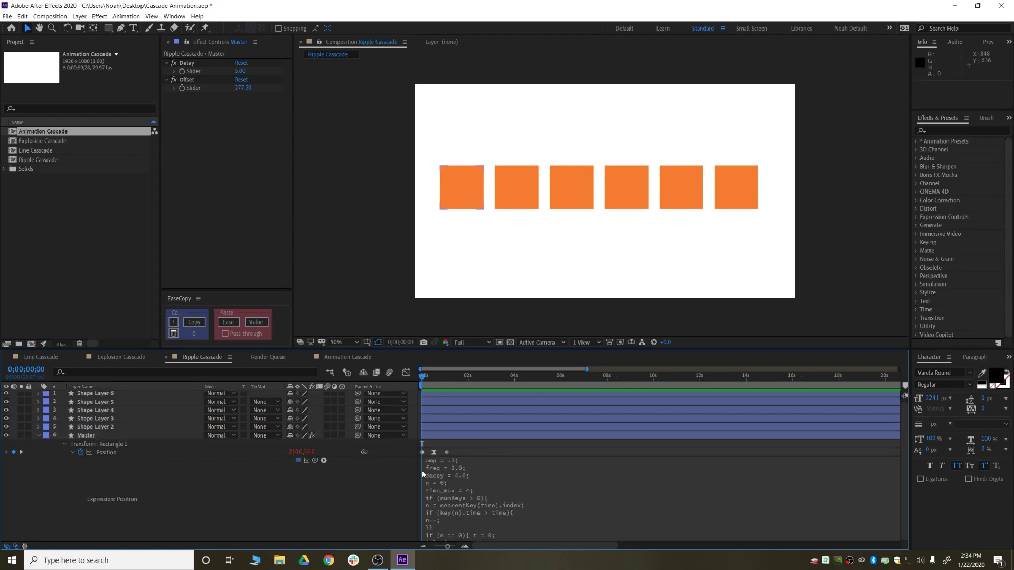
click(432, 502)
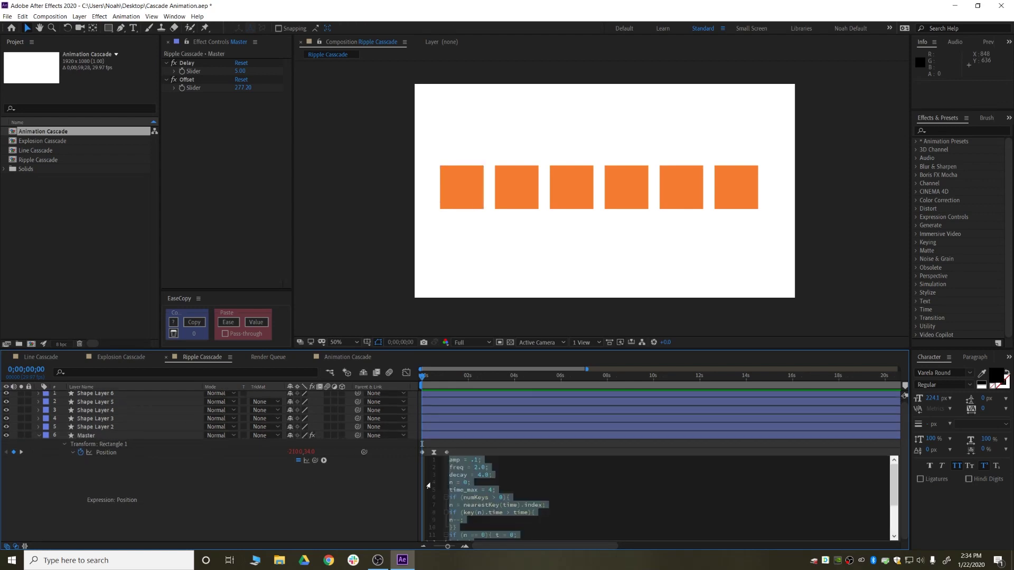
click(391, 503)
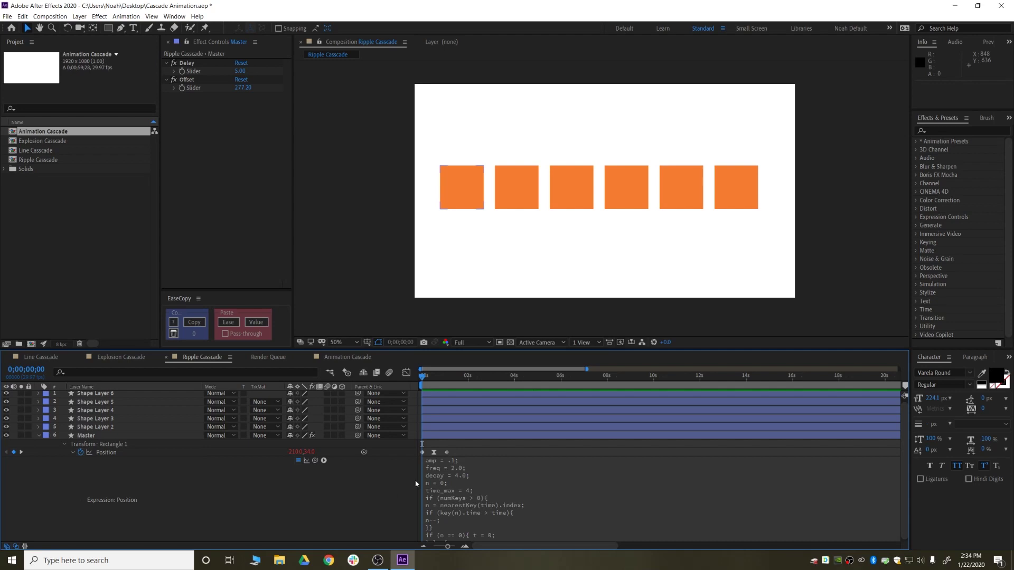
click(436, 441)
click(461, 476)
click(443, 437)
Preview the ripple from the start, then reopen and commit the Position expression.
drag(428, 378, 429, 378)
click(467, 431)
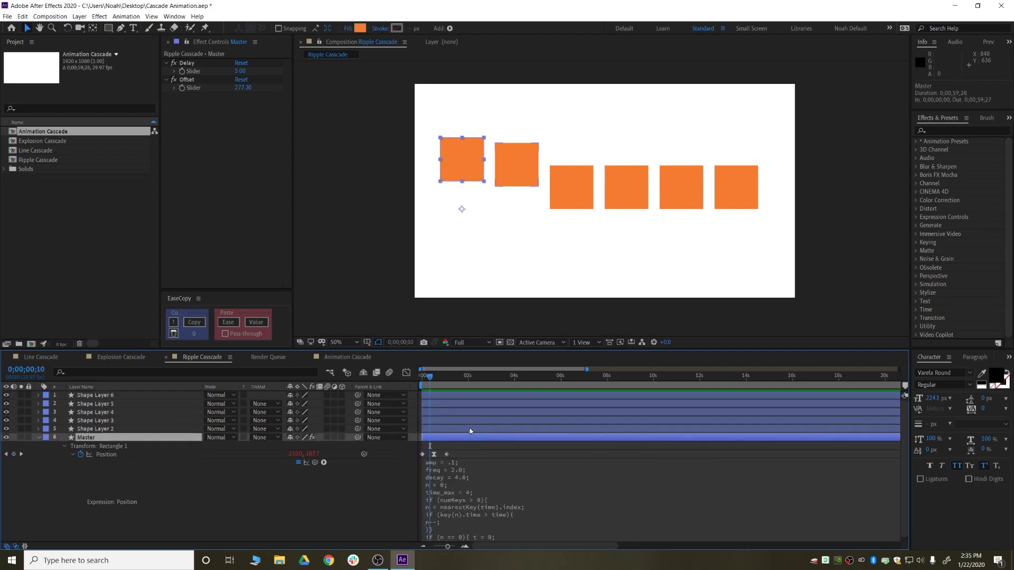
key(Home)
key(space)
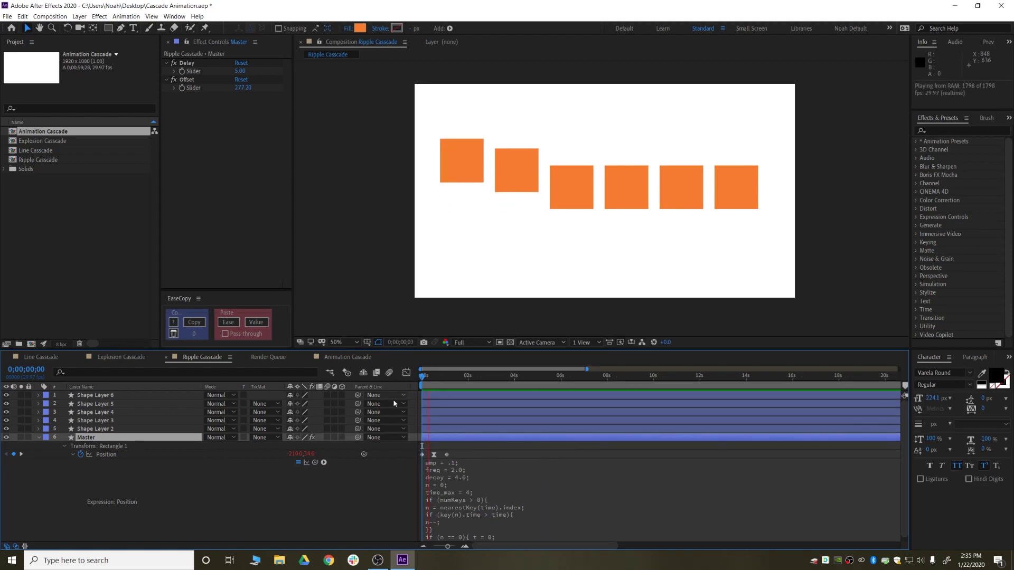
key(space)
click(479, 462)
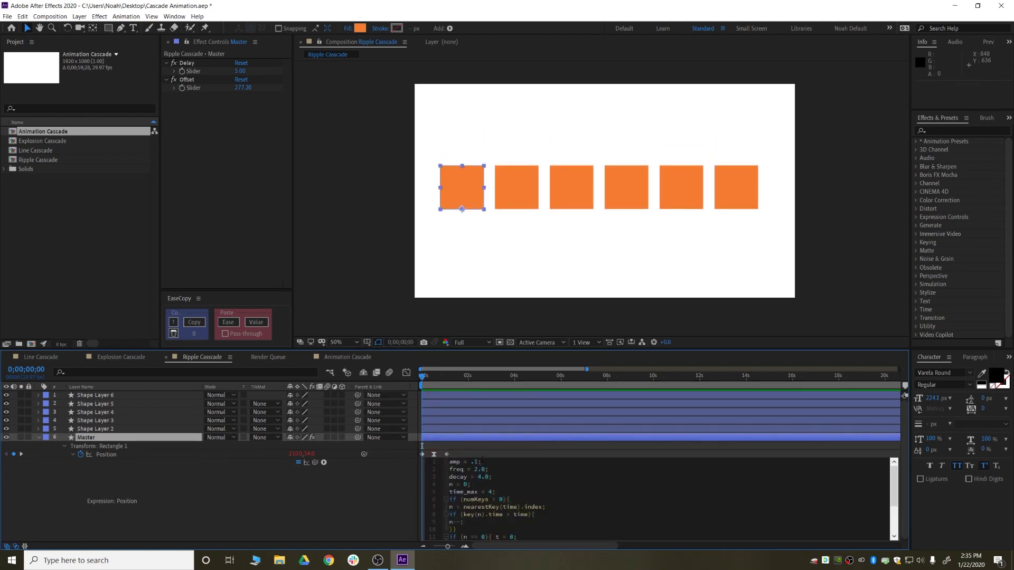
click(404, 459)
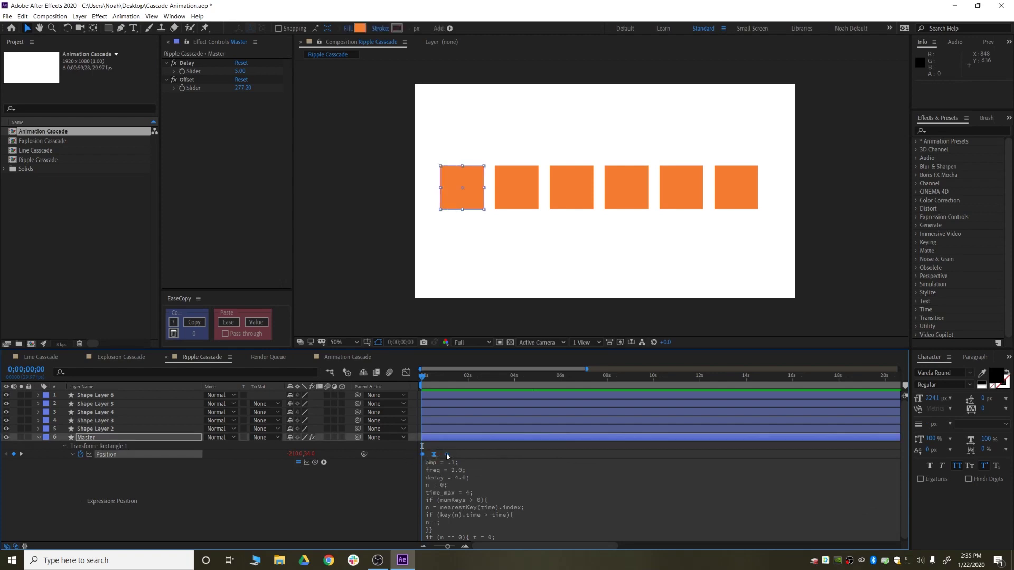